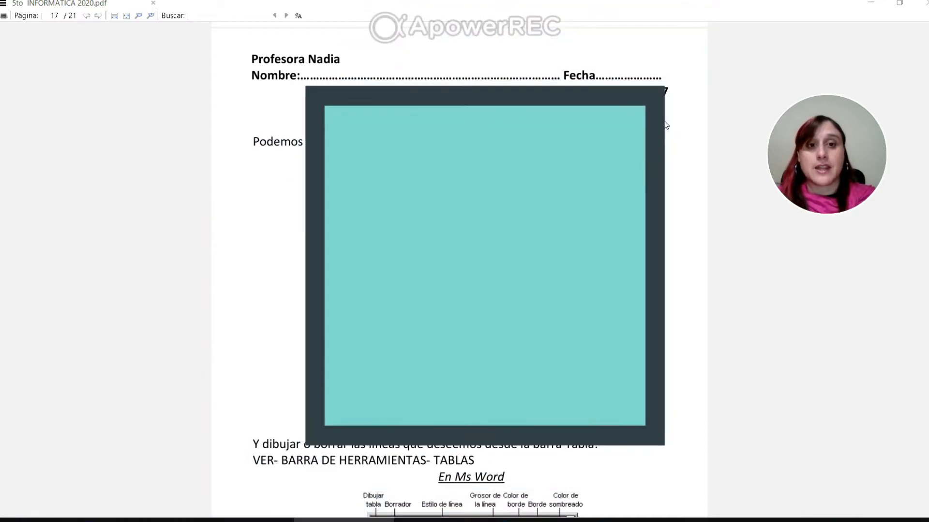
Look through pages 17 to 19 of the worksheet PDF for the table toolbars and table activities.
scroll(641, 148, "down", 20)
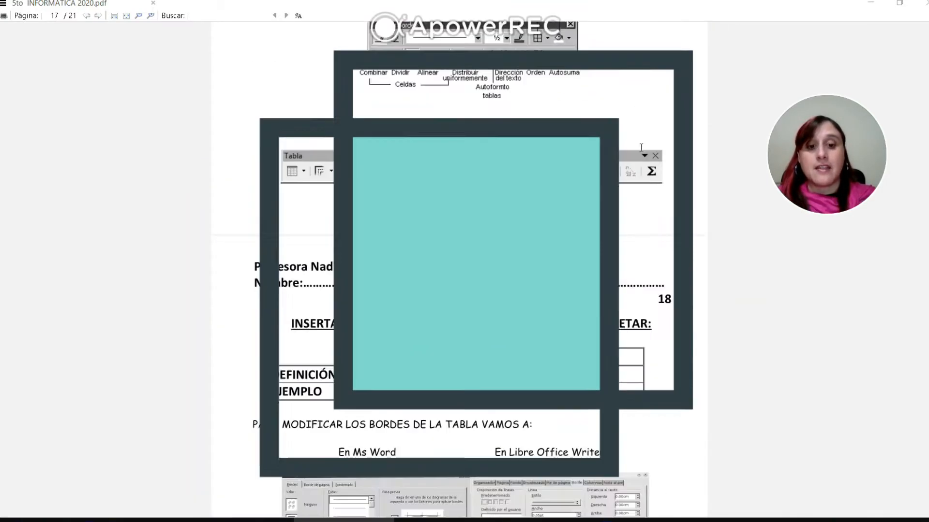
scroll(641, 147, "down", 15)
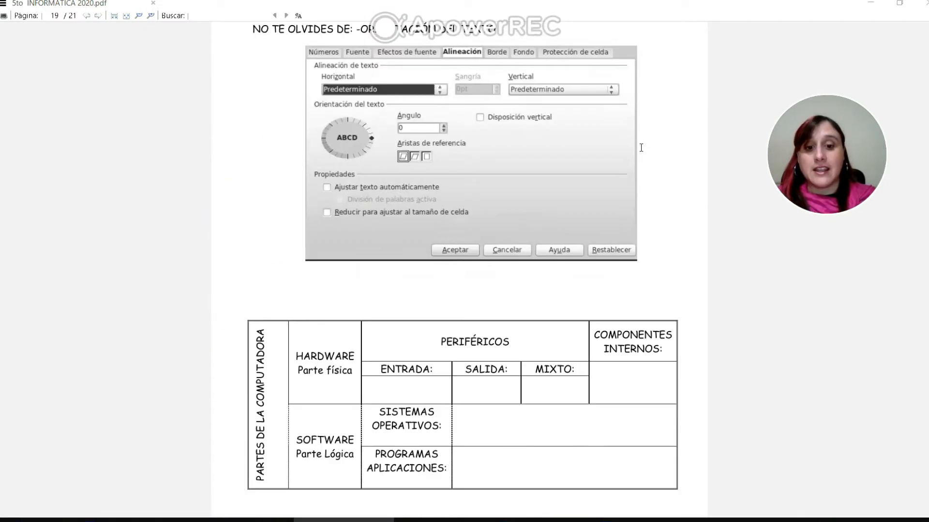
scroll(641, 147, "up", 5)
scroll(641, 147, "up", 10)
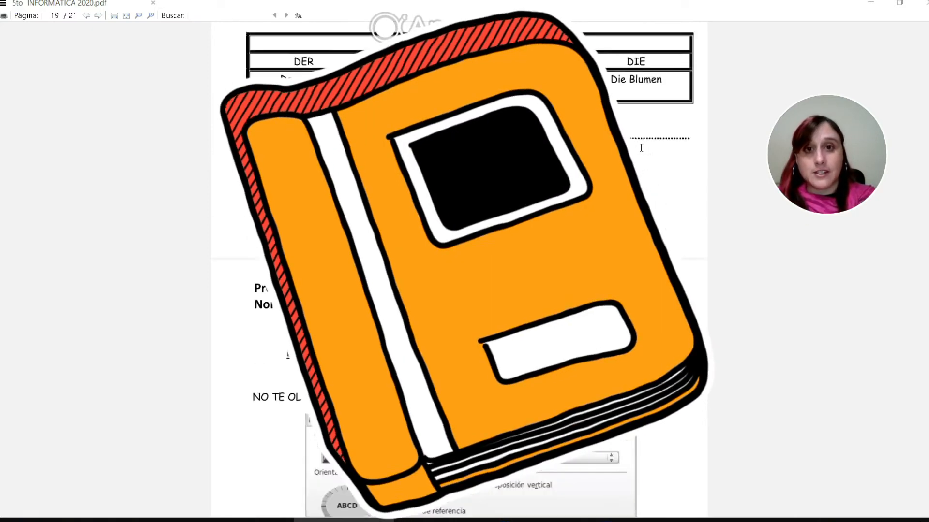
scroll(641, 147, "up", 5)
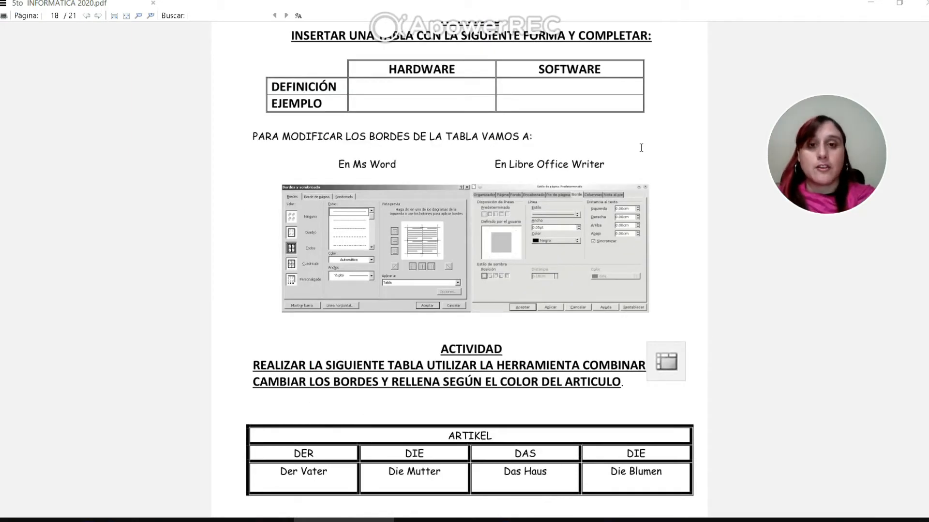
scroll(641, 147, "up", 15)
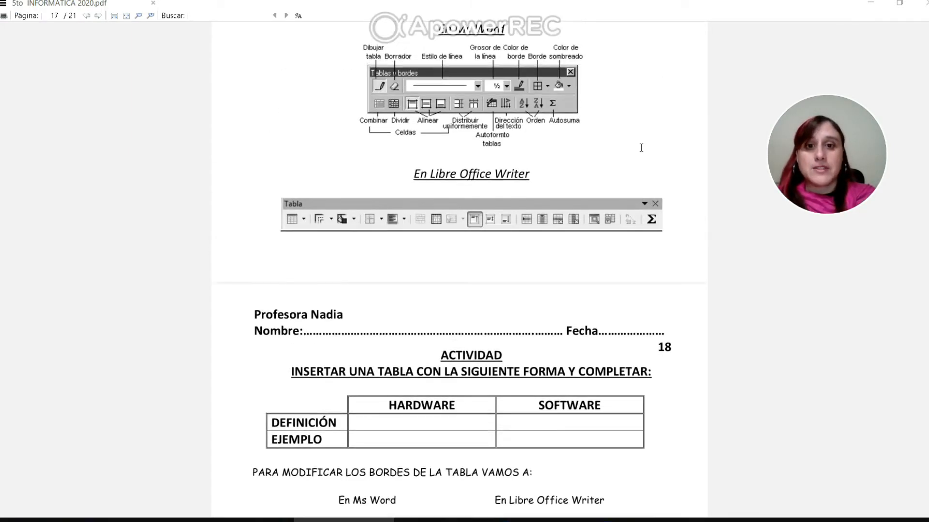
scroll(641, 148, "up", 1)
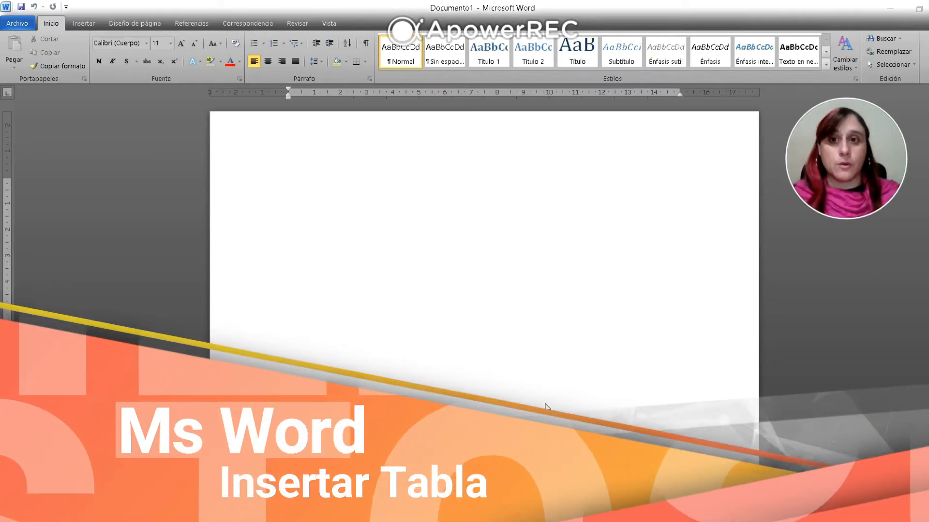
In Word, open the Insert Table dialog for the blank document.
left_click(87, 24)
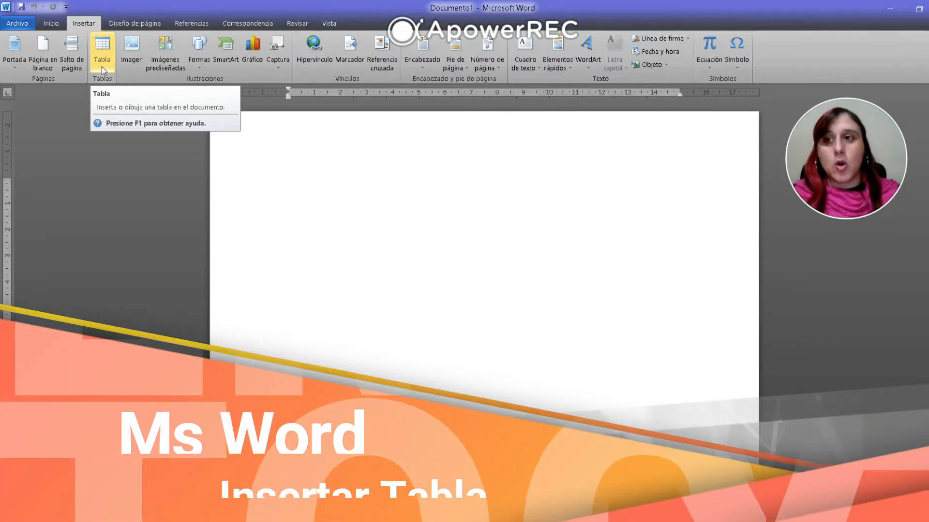
left_click(101, 65)
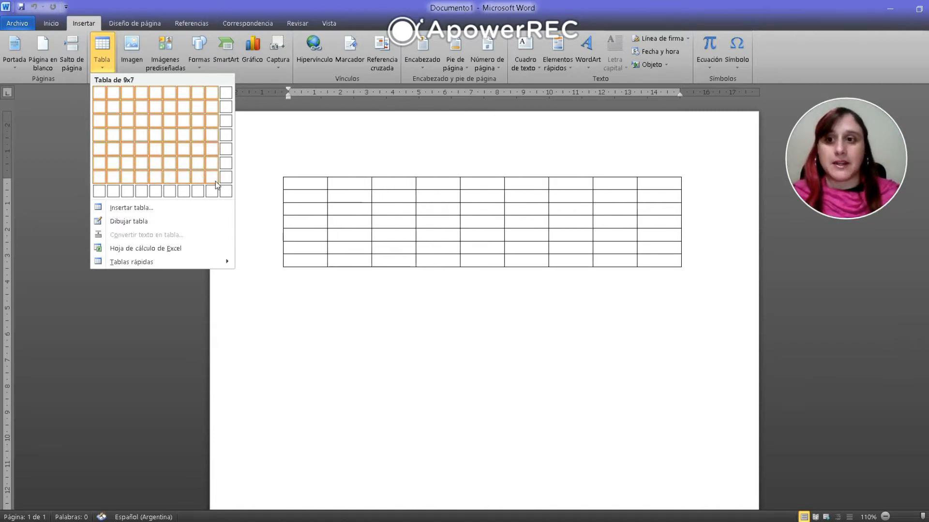
left_click(143, 213)
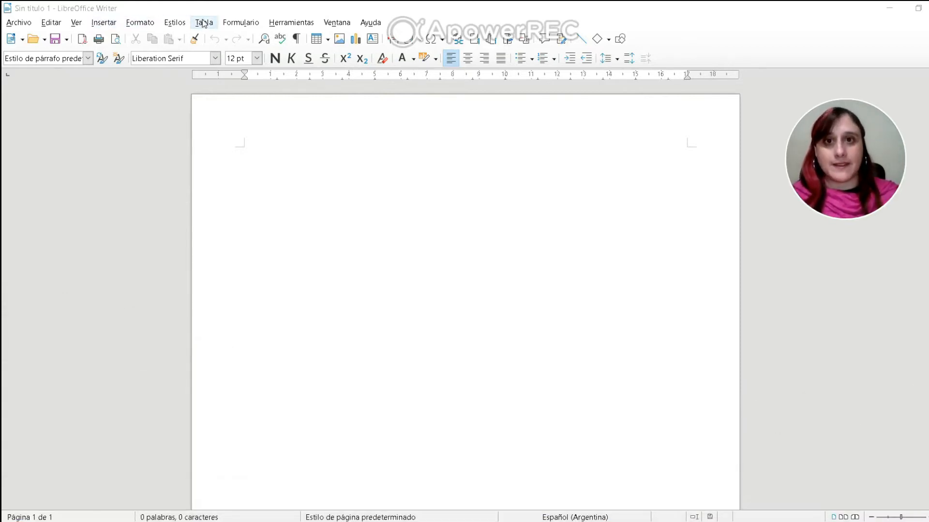
In LibreOffice Writer, open the Insert Table dialog for the blank document.
left_click(203, 23)
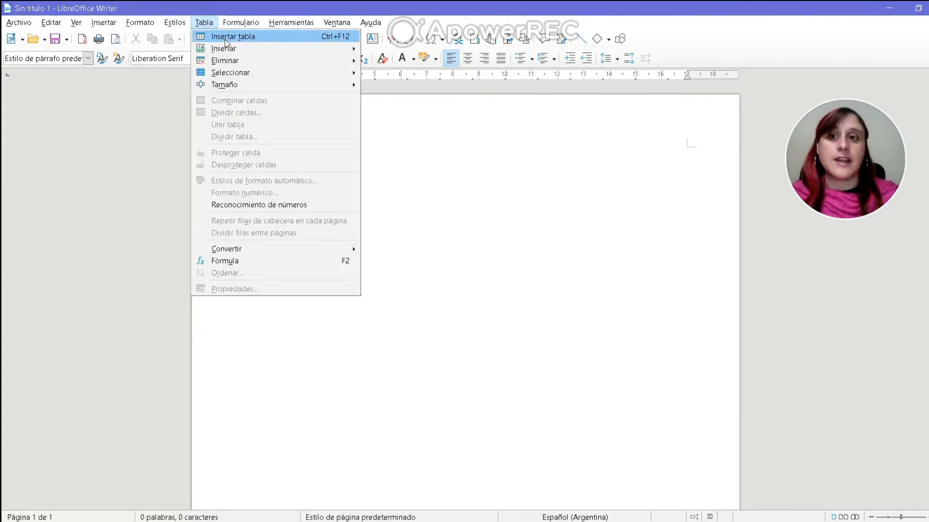
left_click(226, 38)
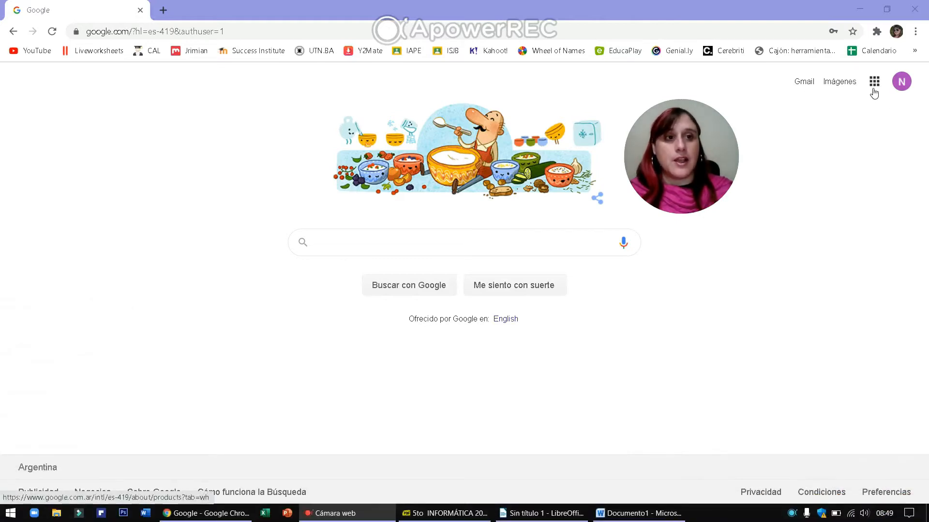
From the Google home page, go to Drive, create a blank Google Docs document and open its table insertion options.
left_click(875, 93)
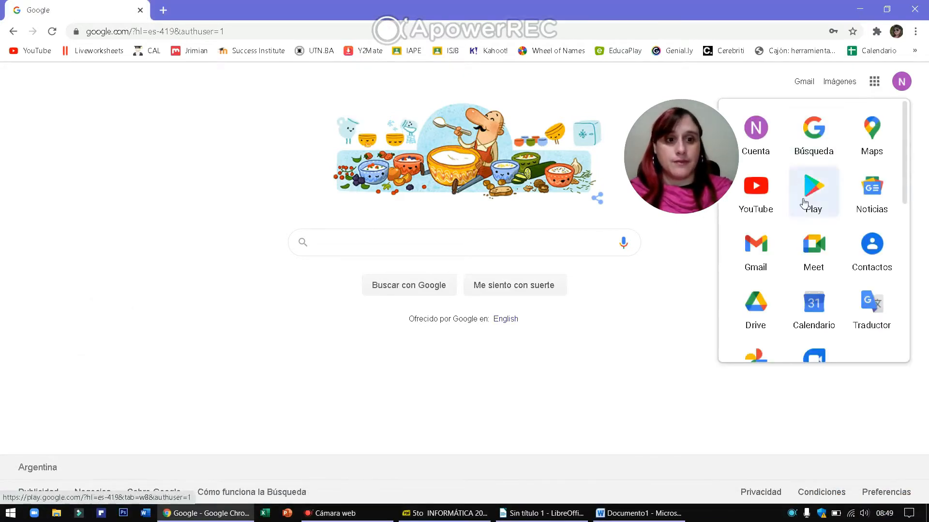
left_click(758, 300)
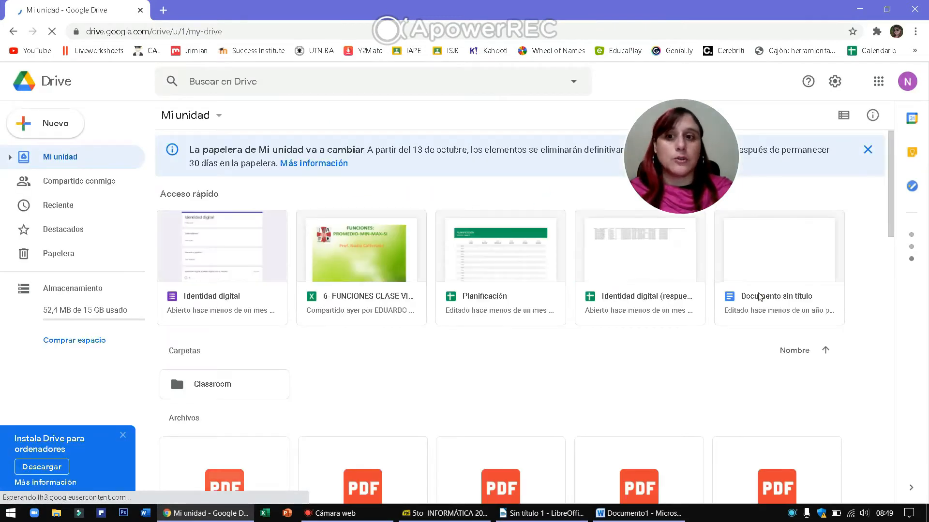
left_click(42, 127)
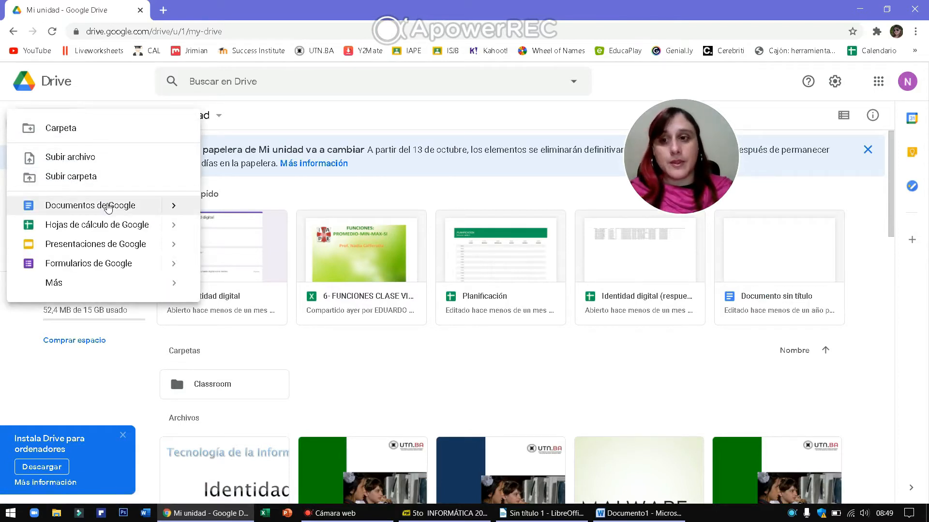
left_click(90, 206)
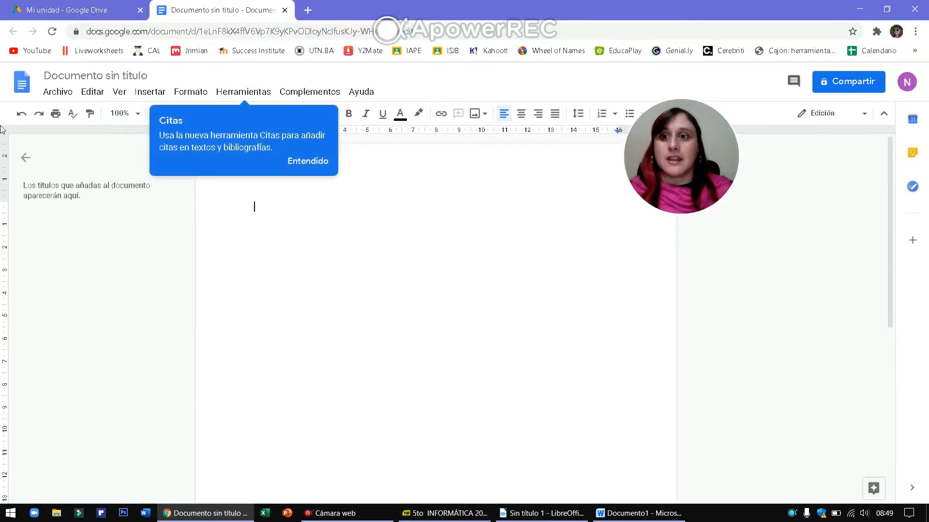
left_click(150, 94)
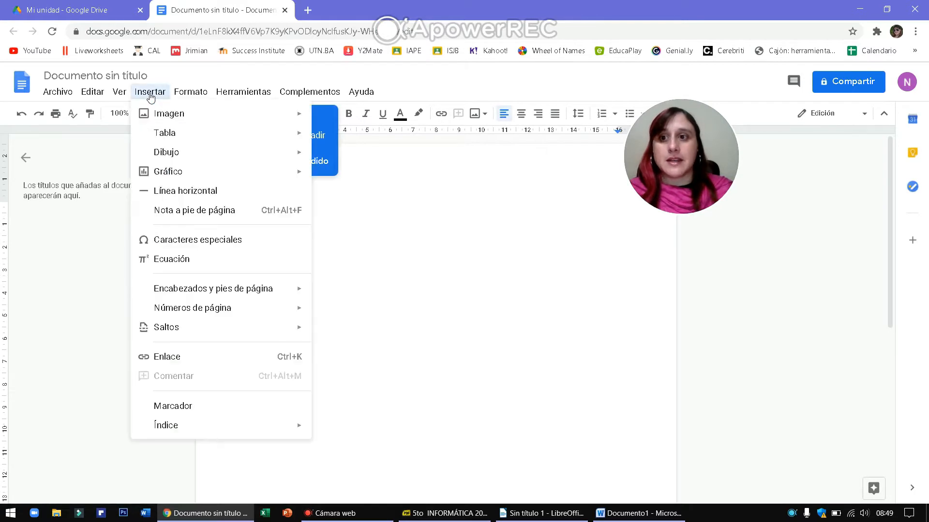
mouse_move(176, 134)
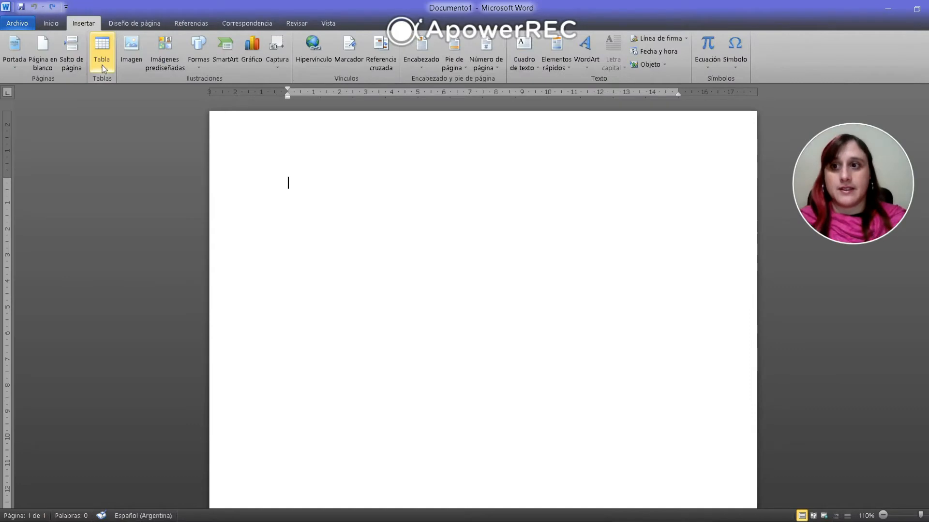
In the blank Word document, insert a table with 3 columns and 3 rows.
left_click(103, 68)
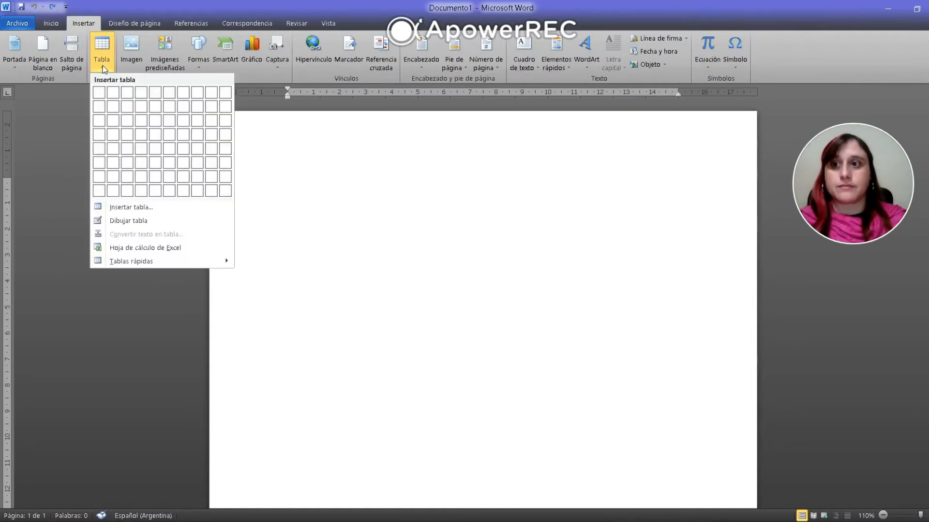
left_click(127, 208)
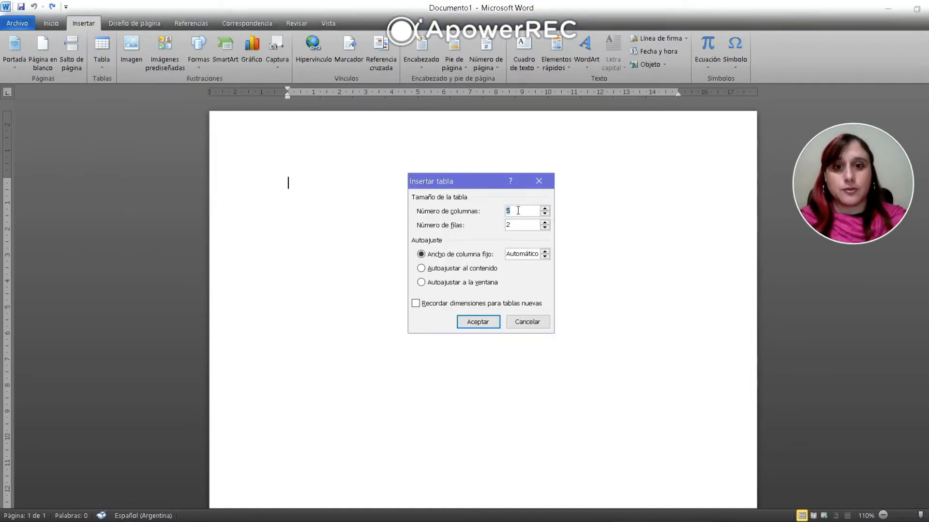
key("BackSpace")
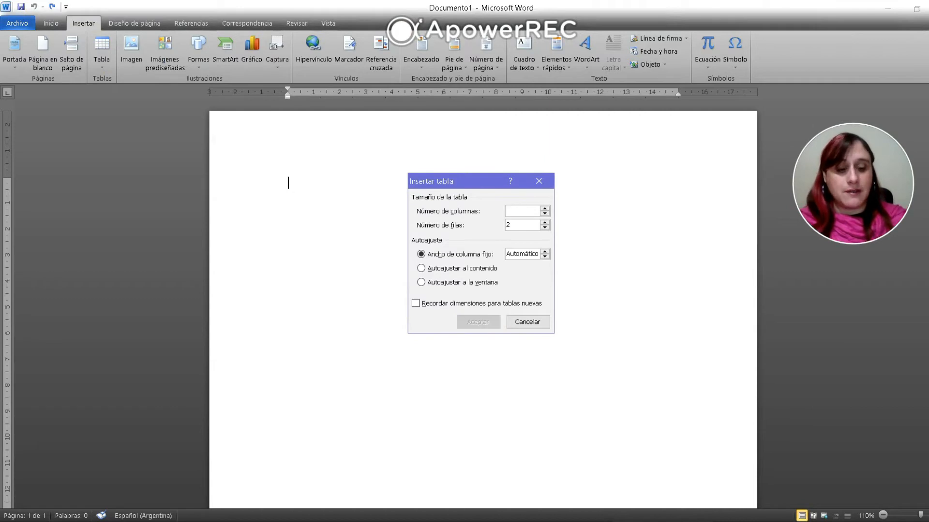
type("3")
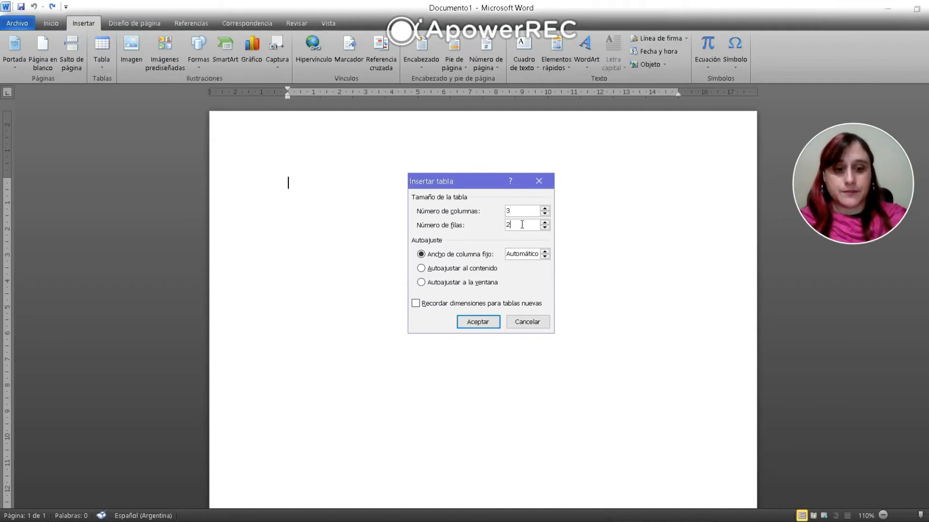
key("BackSpace")
type("3")
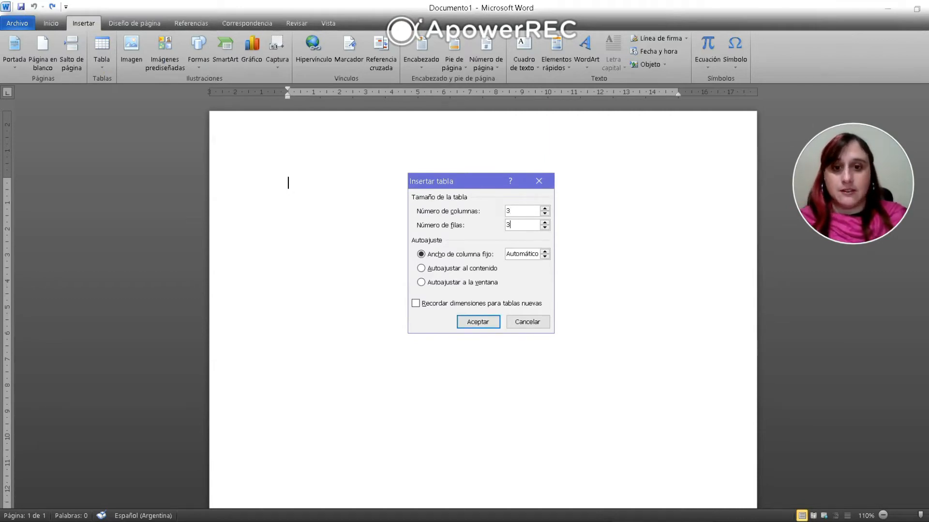
key("Return")
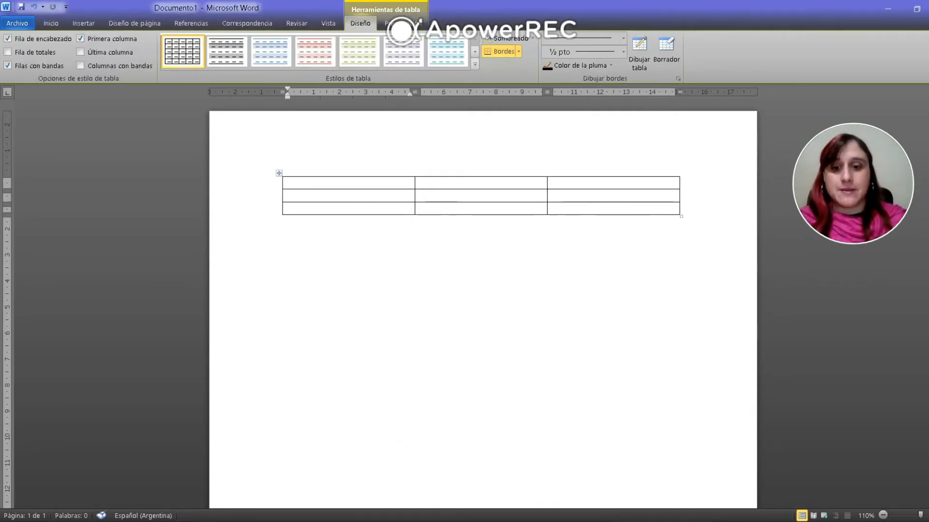
Enter the column headings HARDWARE and SOFTWARE and the row labels Definiciones and Ejemplos, keeping the table's first cell empty.
left_click(426, 520)
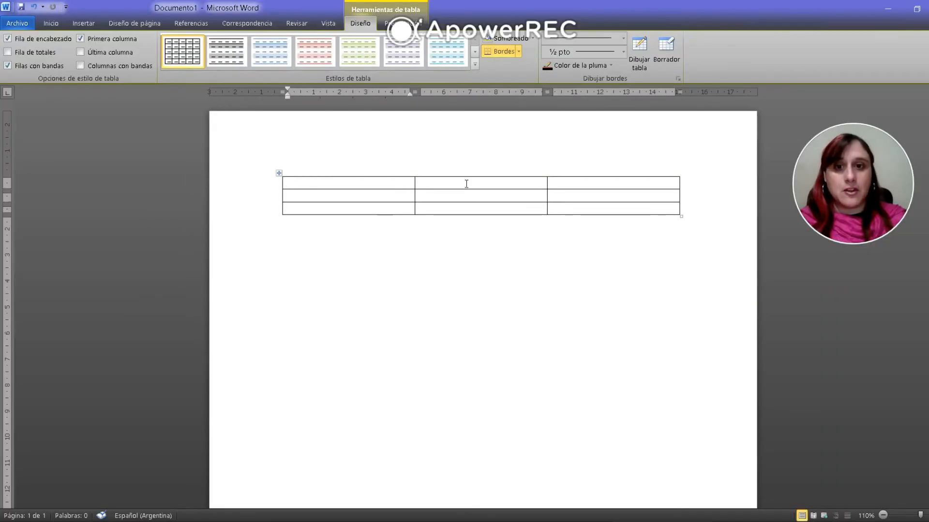
left_click(466, 184)
type("HARDWARE")
left_click(611, 183)
type("SO")
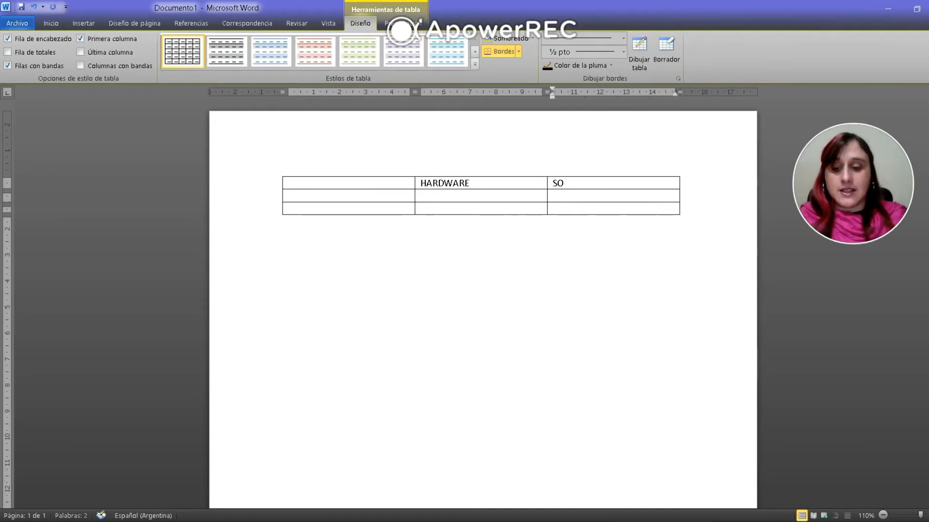
type("FTWARE")
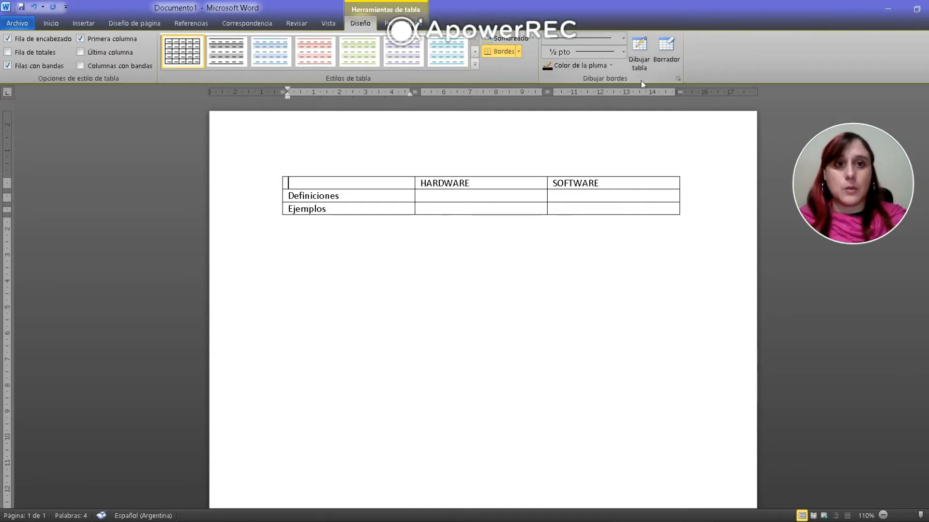
Erase the top and left borders of the table's empty first cell with the Eraser.
left_click(668, 52)
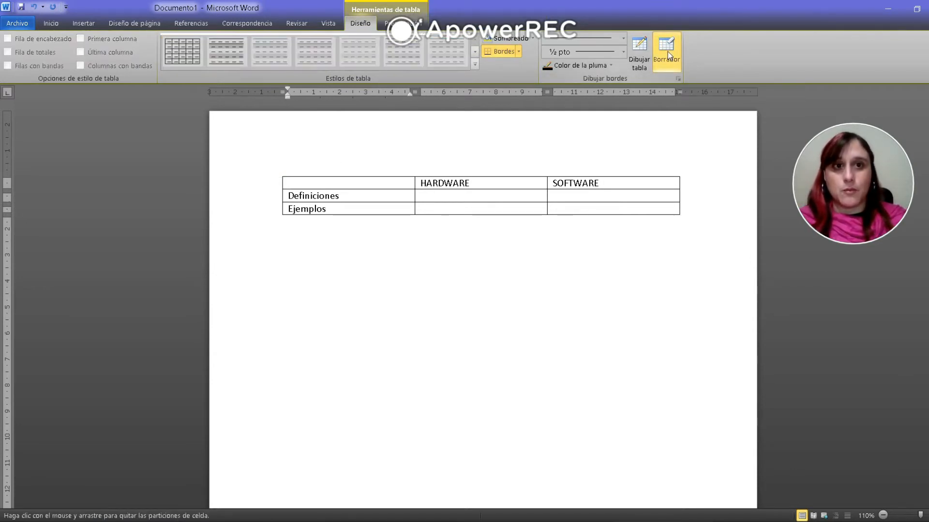
left_click(370, 178)
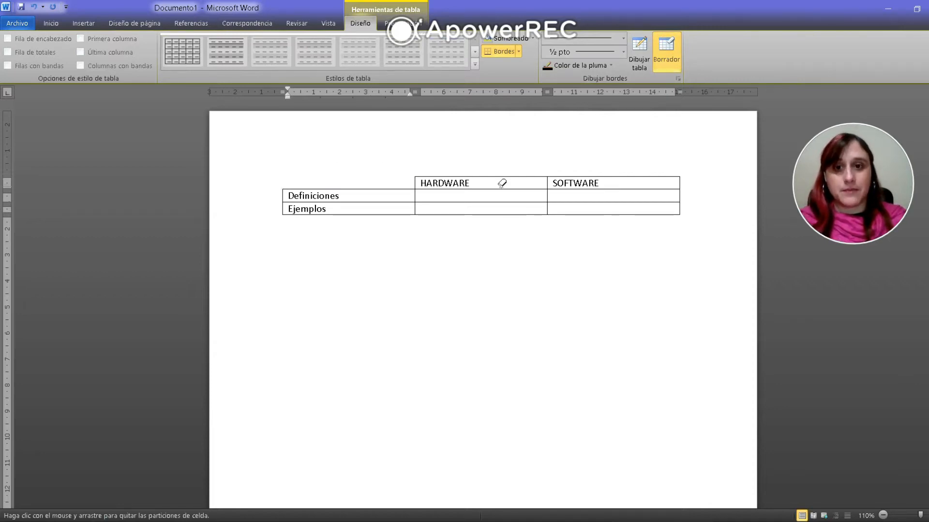
key("Escape")
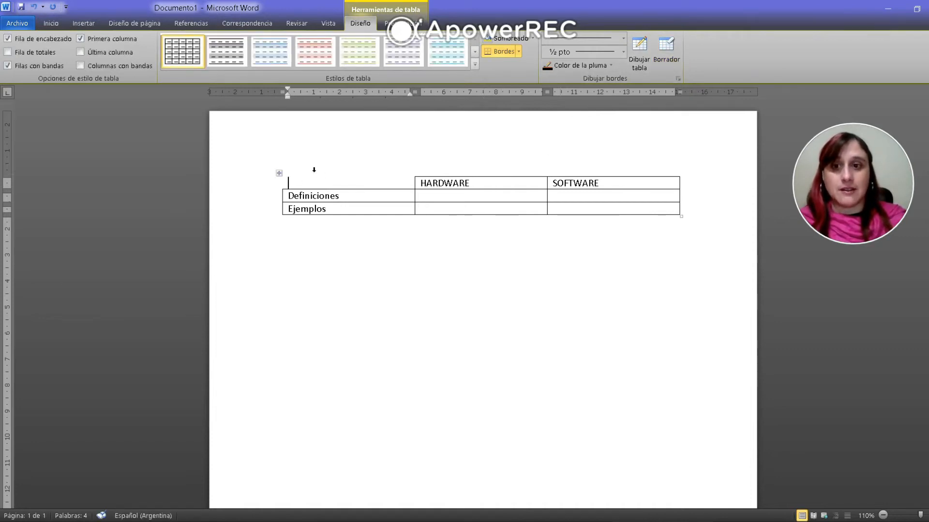
Select the whole table and, in its borders and shading settings, choose the double line style in the blue theme color.
left_click(328, 173)
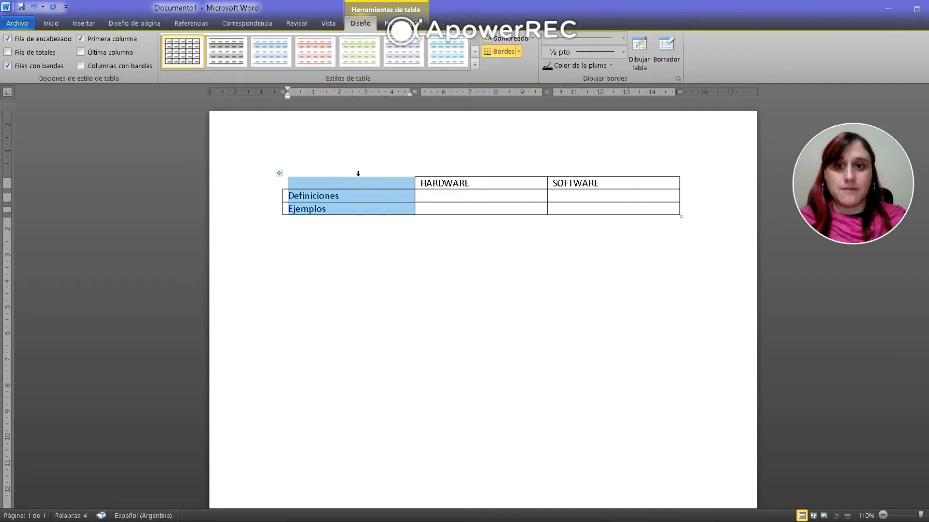
left_click_drag(358, 174, 572, 174)
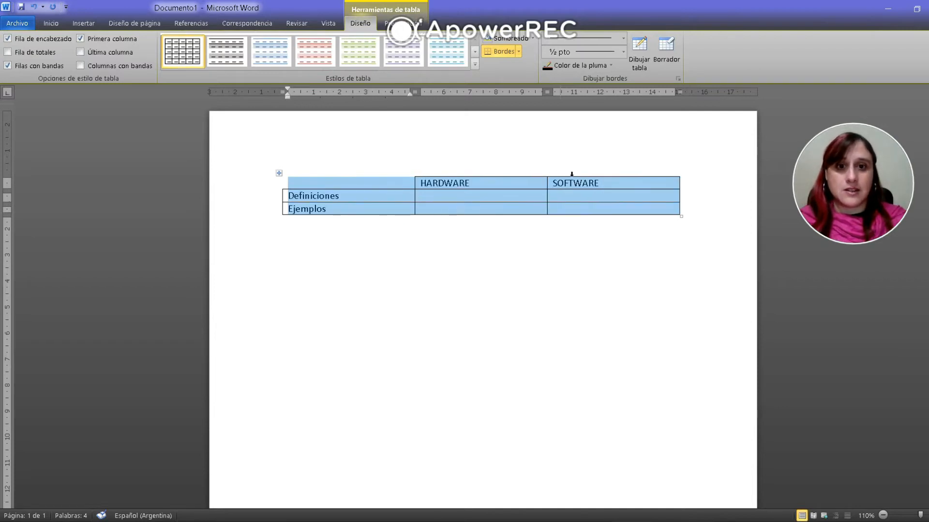
right_click(499, 190)
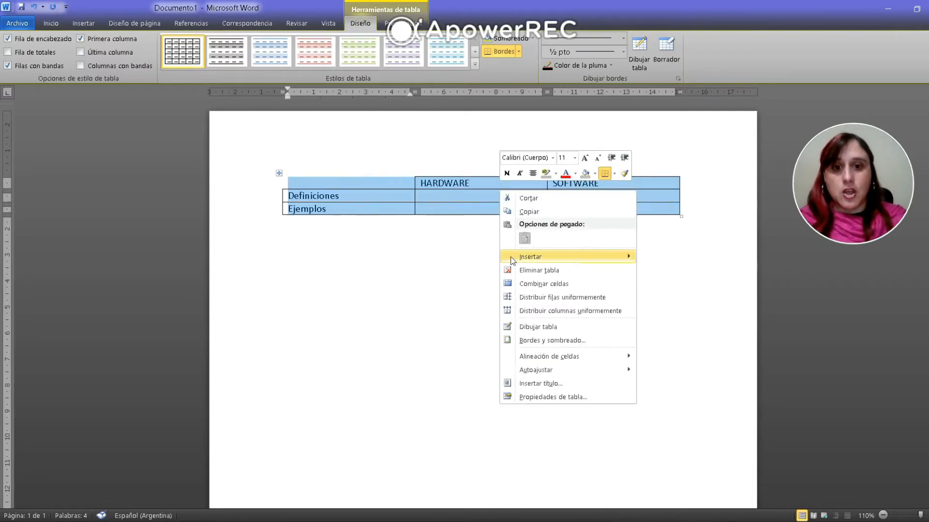
left_click(548, 338)
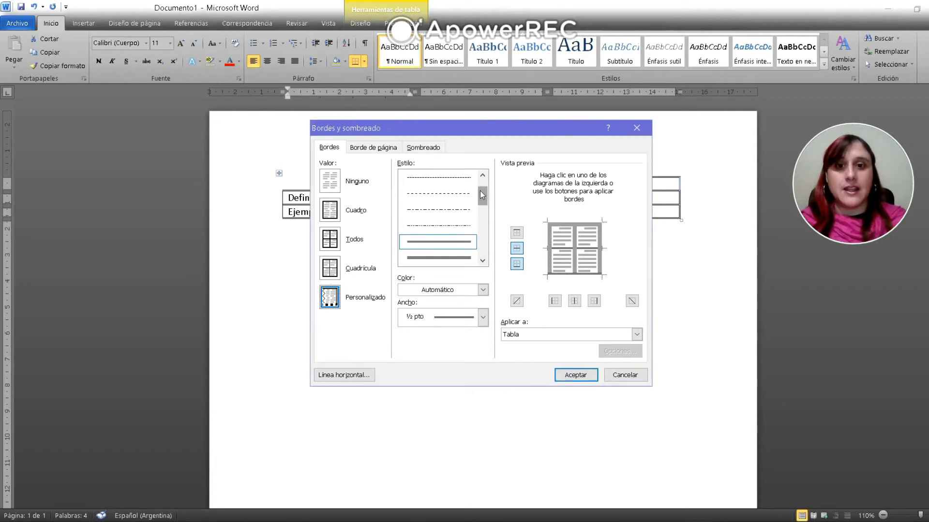
left_click_drag(480, 190, 480, 197)
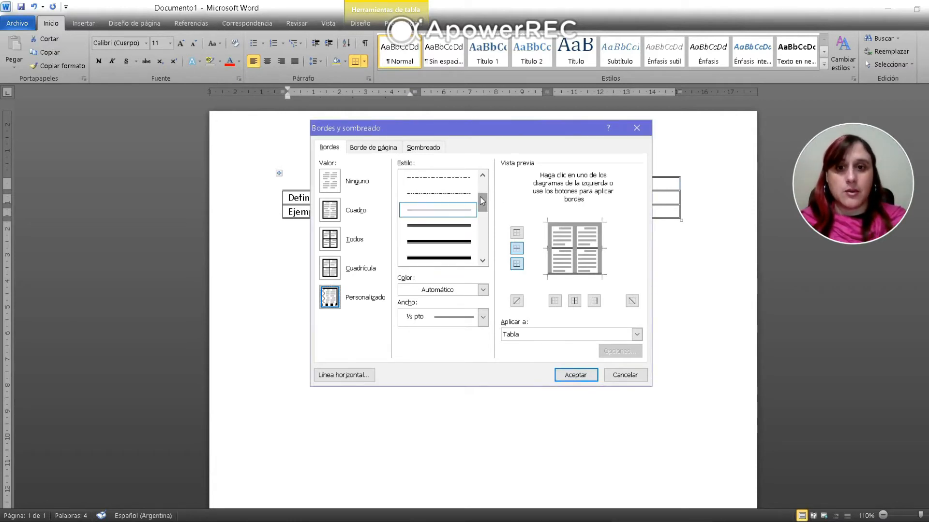
left_click(460, 211)
left_click(483, 290)
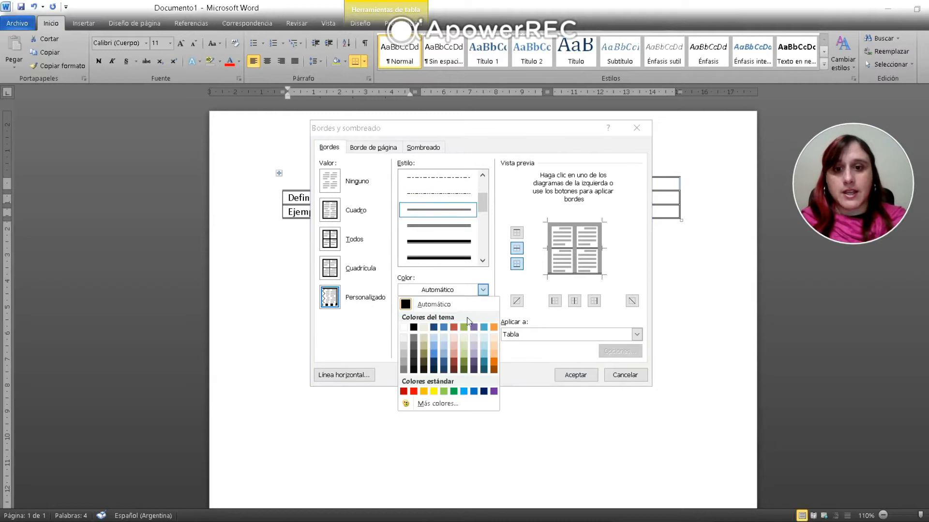
left_click(442, 329)
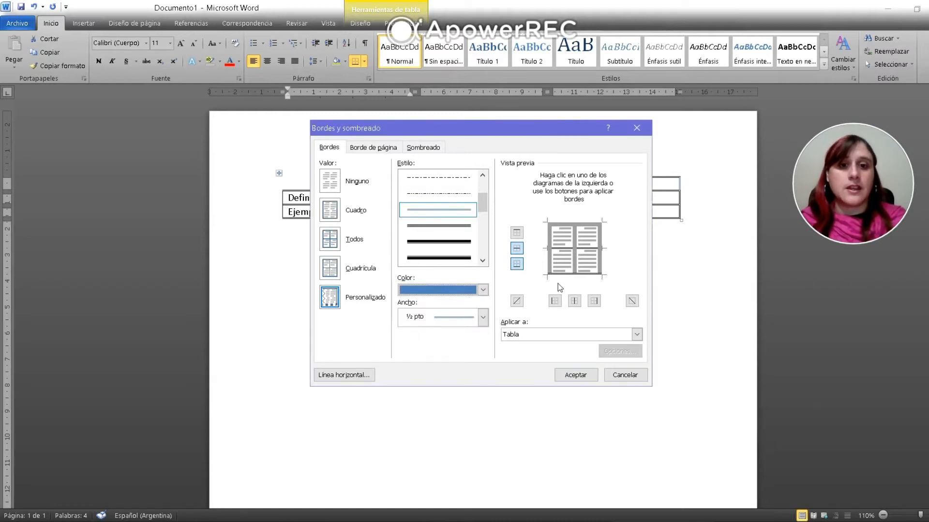
In the border preview, apply the blue line to the top, left, right and inner vertical borders, clearing the inner horizontal and bottom ones.
left_click(579, 252)
left_click(580, 258)
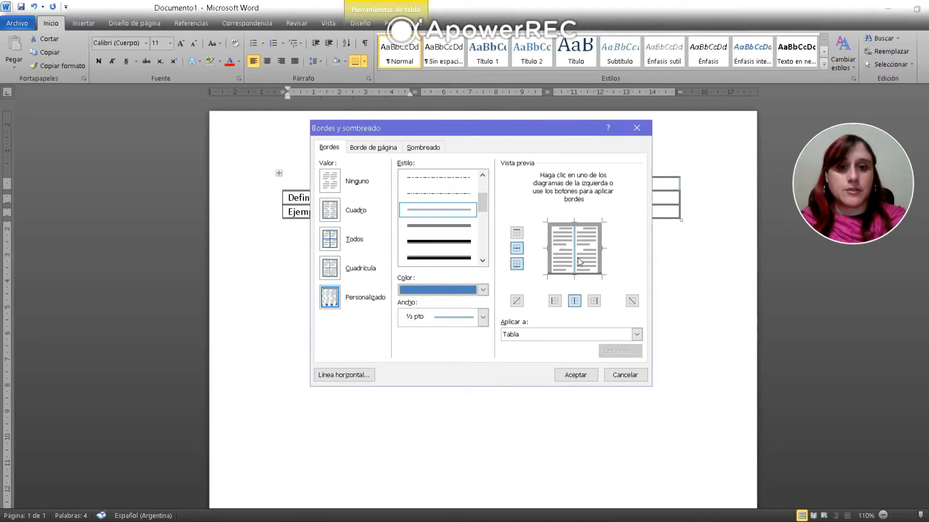
left_click(600, 264)
left_click(600, 276)
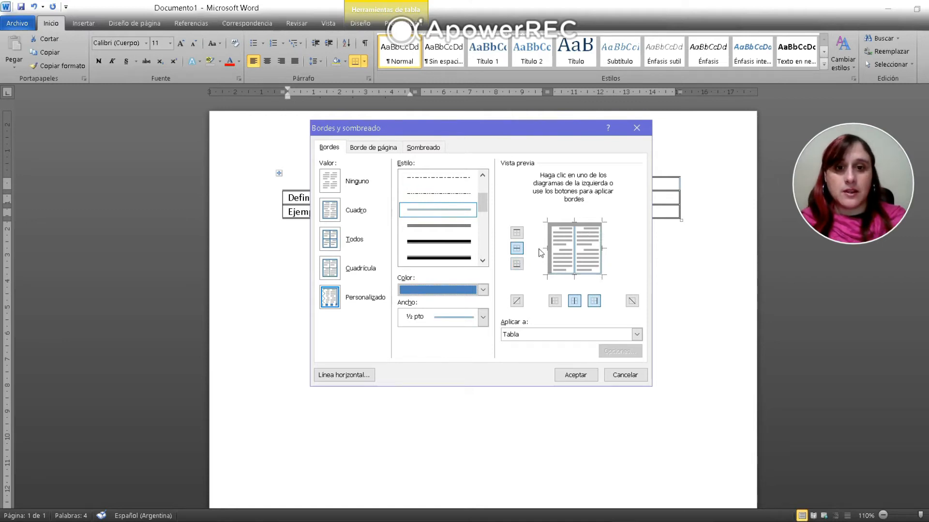
left_click(516, 234)
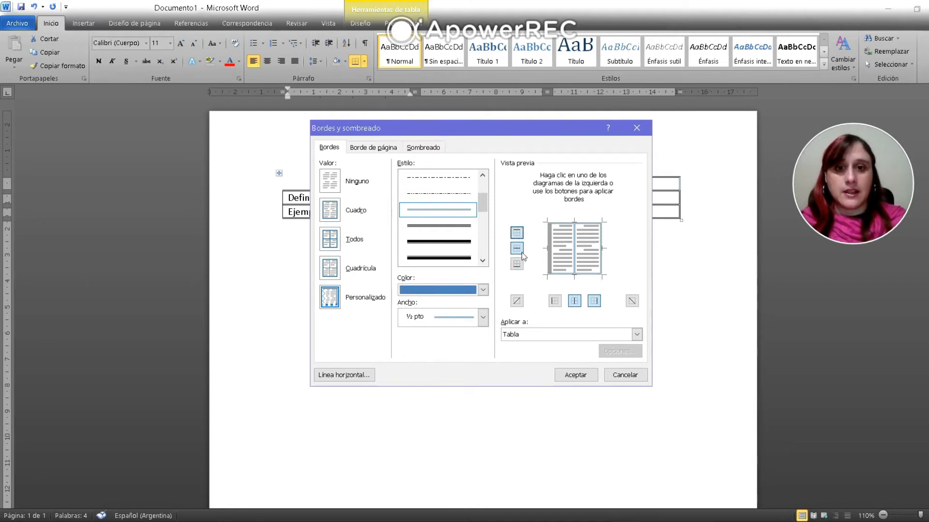
left_click(518, 249)
left_click(520, 264)
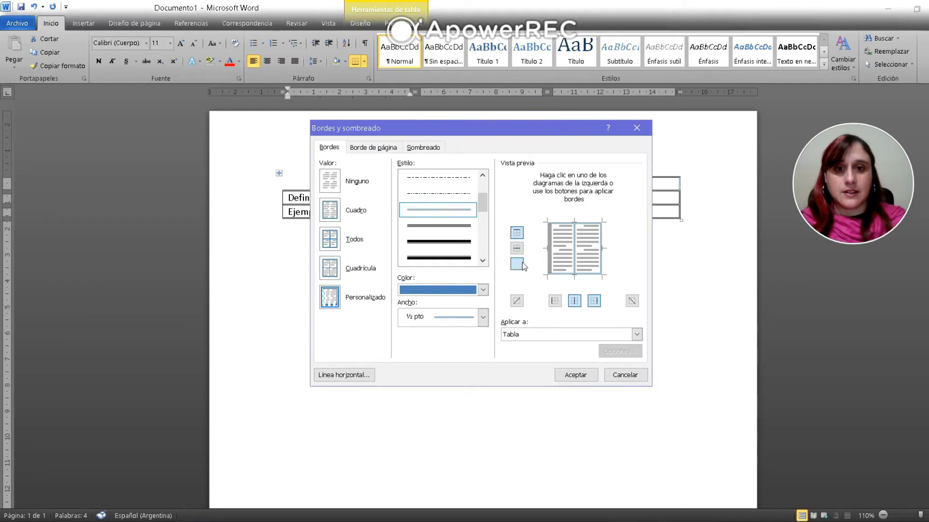
left_click(554, 301)
left_click(574, 301)
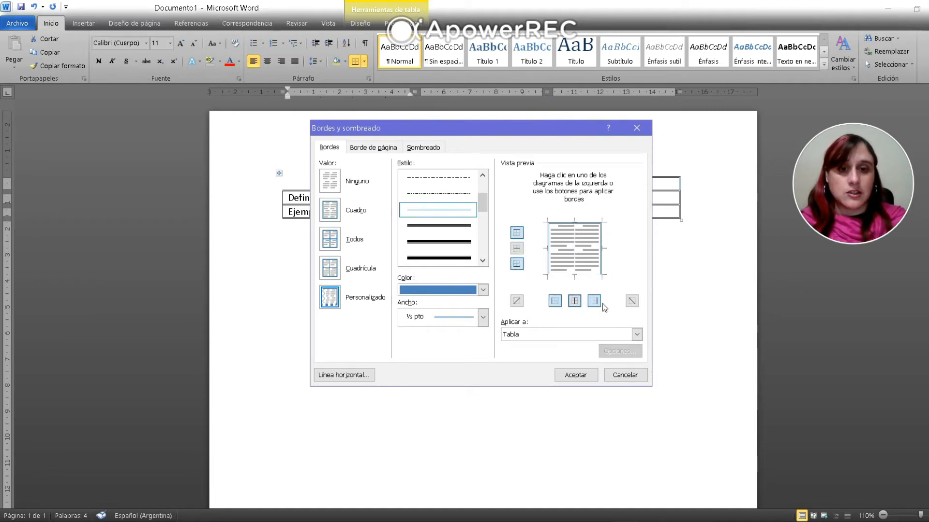
left_click(574, 301)
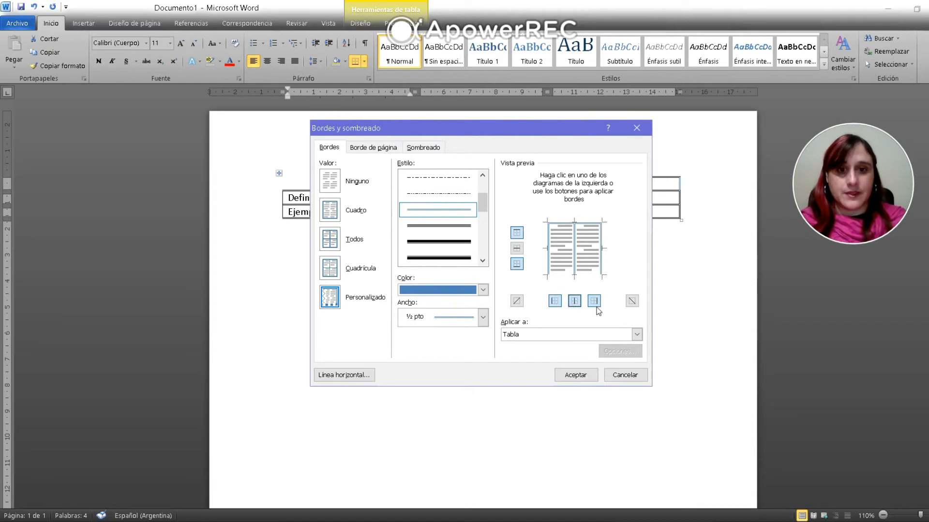
Try diagonal borders on the table's cells in the preview and remove them again.
left_click(632, 304)
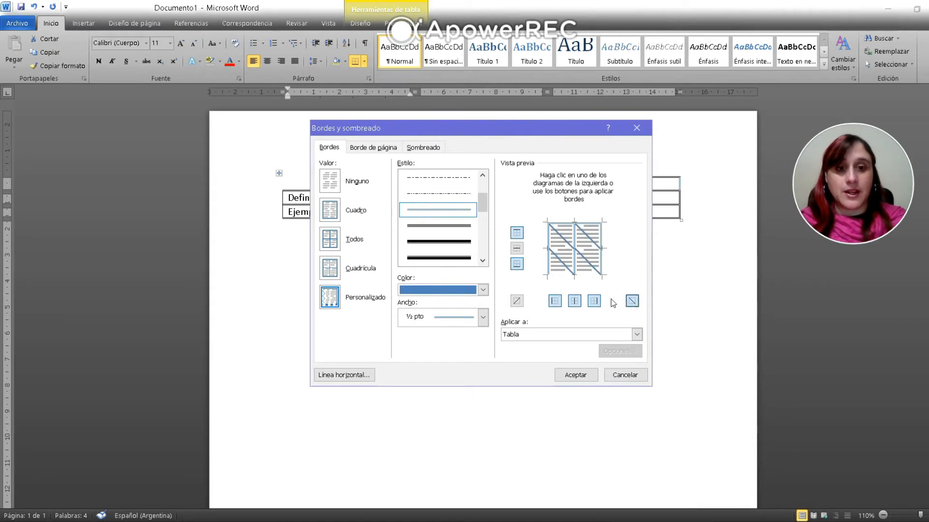
left_click(519, 302)
left_click(518, 302)
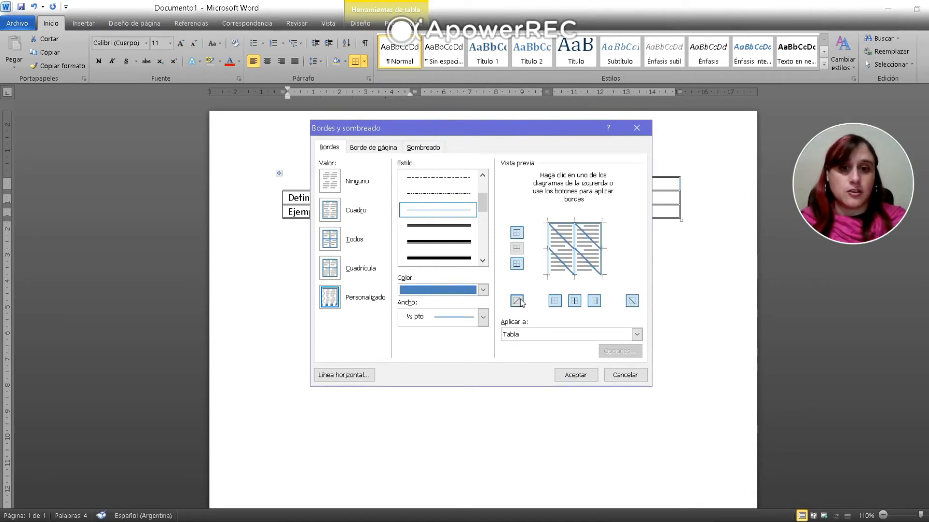
left_click(632, 302)
Set the bottom and inner horizontal borders in blue without the inner vertical one, and apply the border settings to the table.
left_click(580, 271)
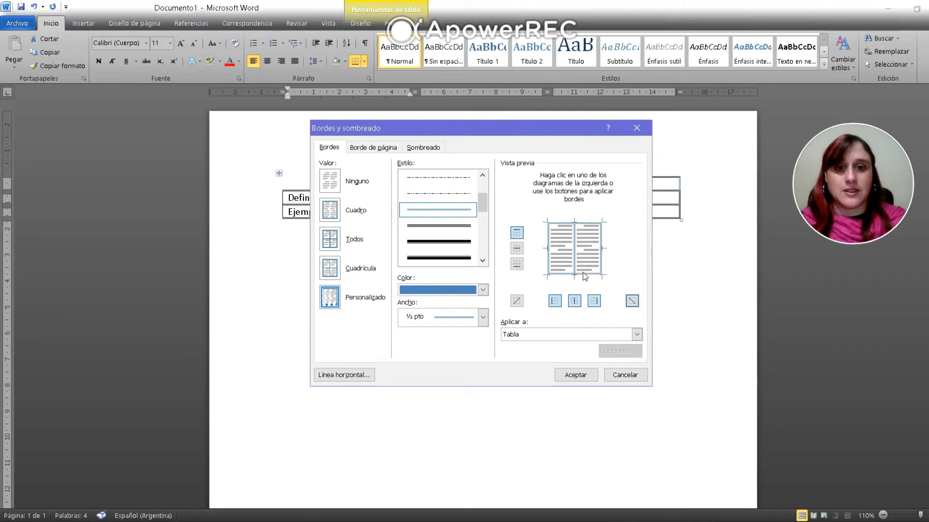
left_click(575, 248)
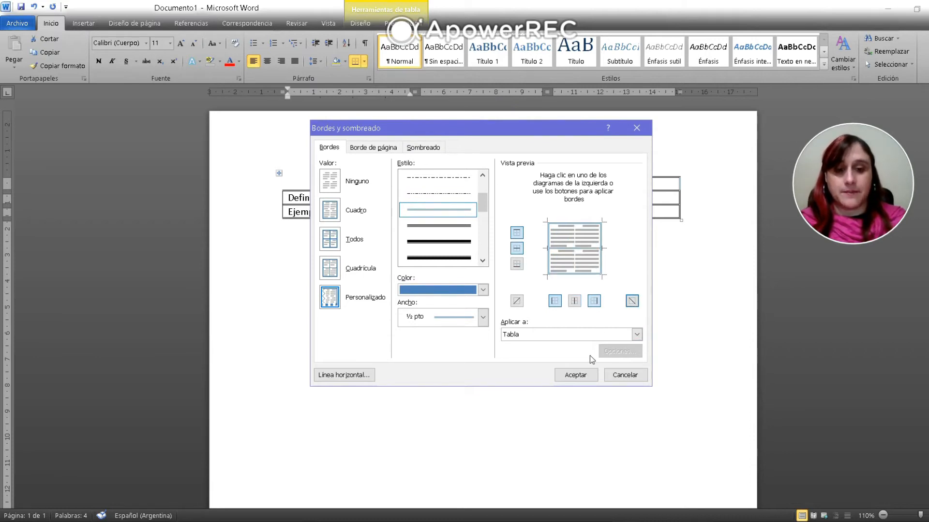
left_click(575, 375)
left_click(553, 242)
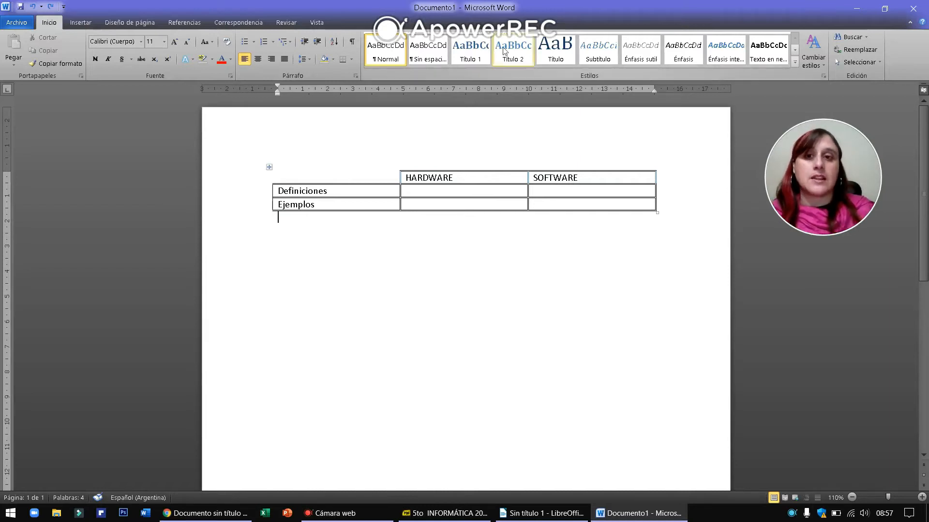
In the Definiciones row under HARDWARE, enter "Es la parte fisica de la computadora.".
left_click(469, 179)
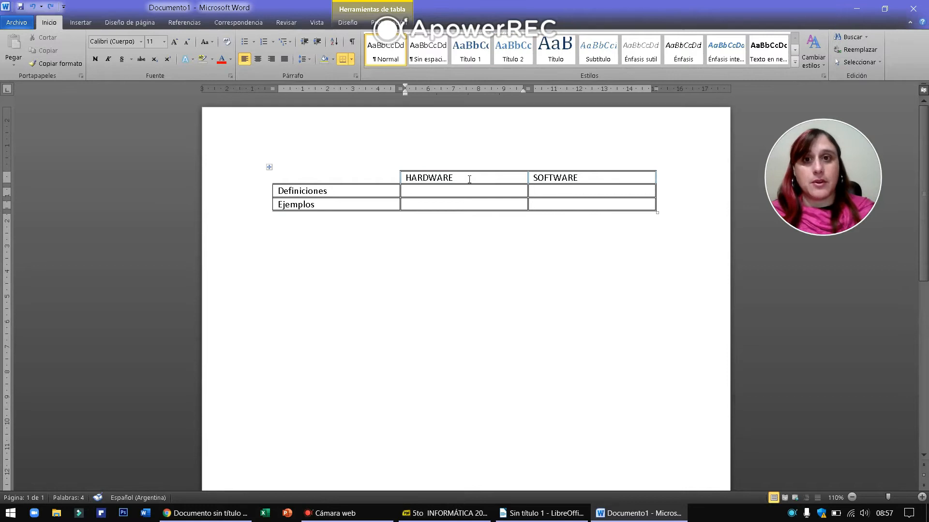
left_click(343, 9)
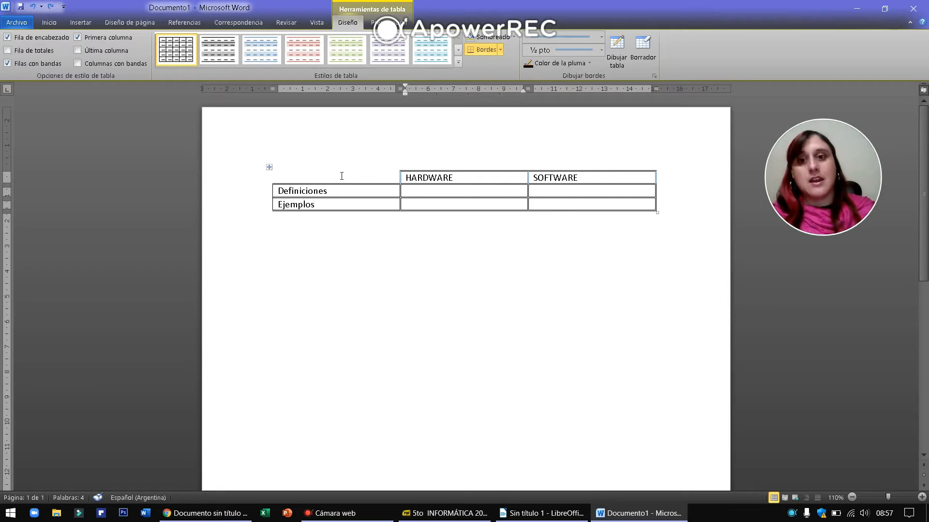
left_click(432, 190)
type("ES")
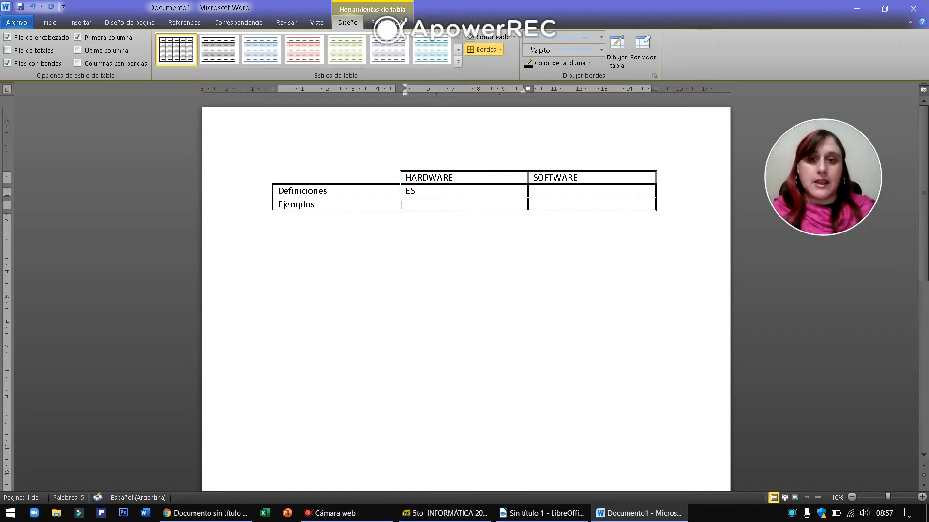
type(" la parte")
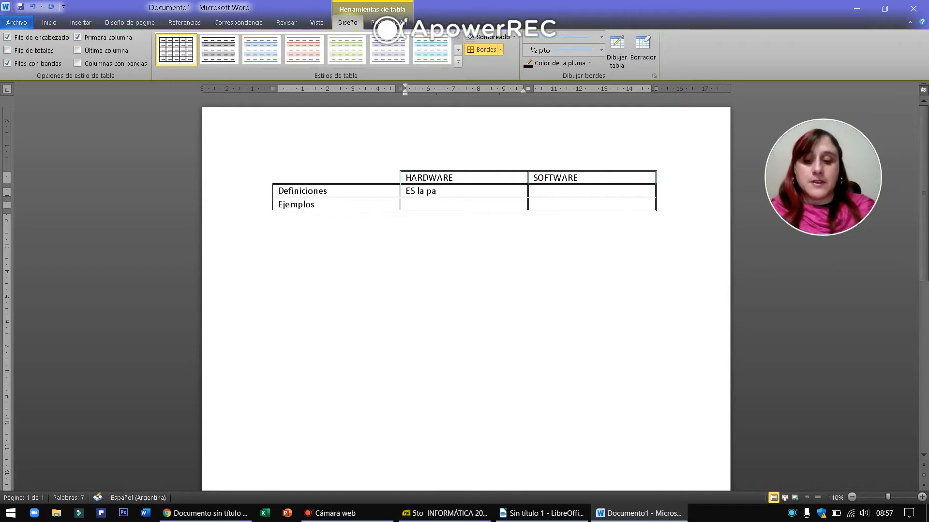
type(" fisica")
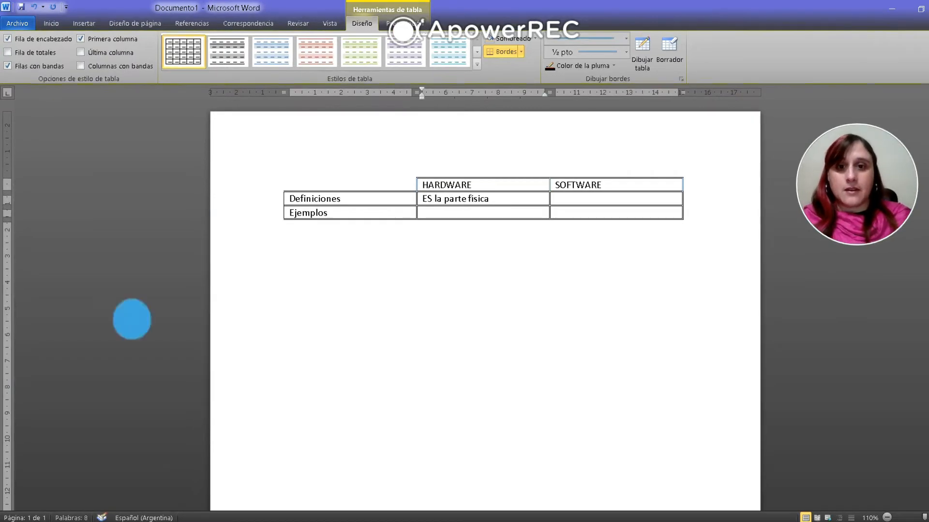
left_click(431, 198)
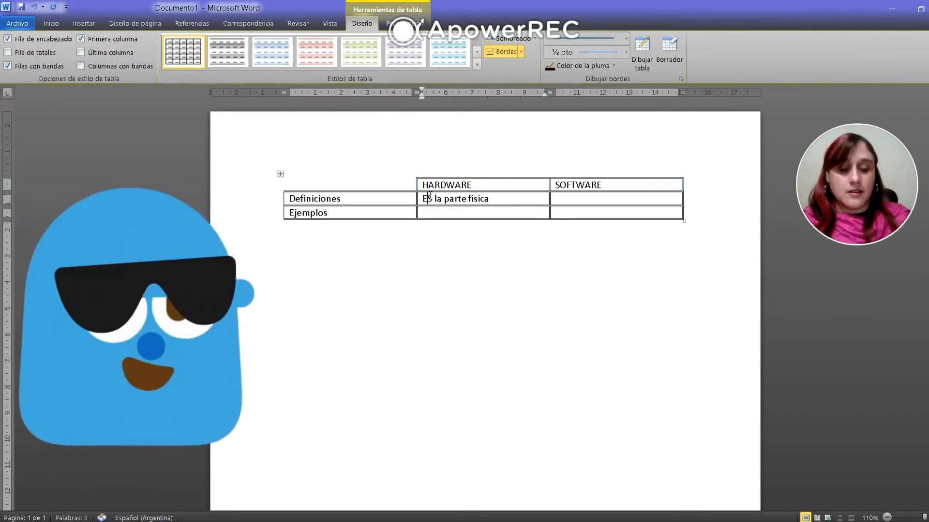
key("BackSpace")
type("s")
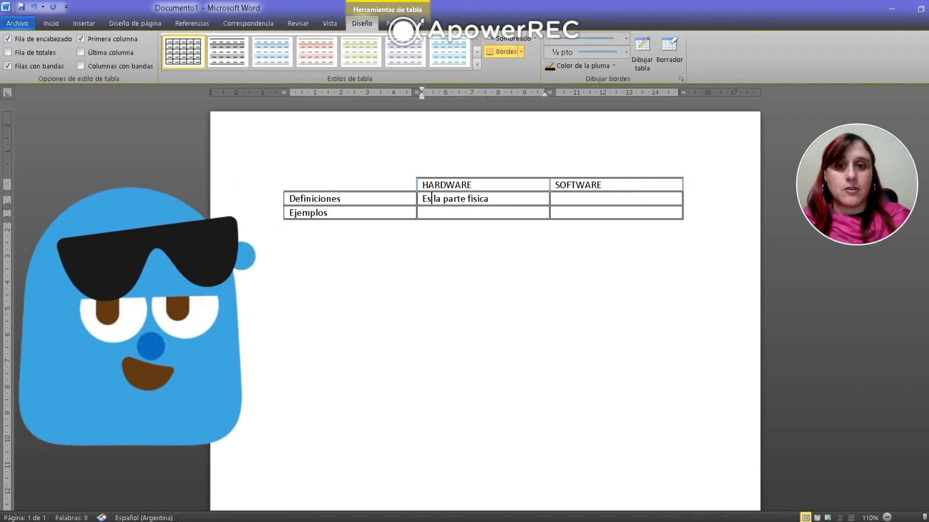
left_click(489, 198)
type("de")
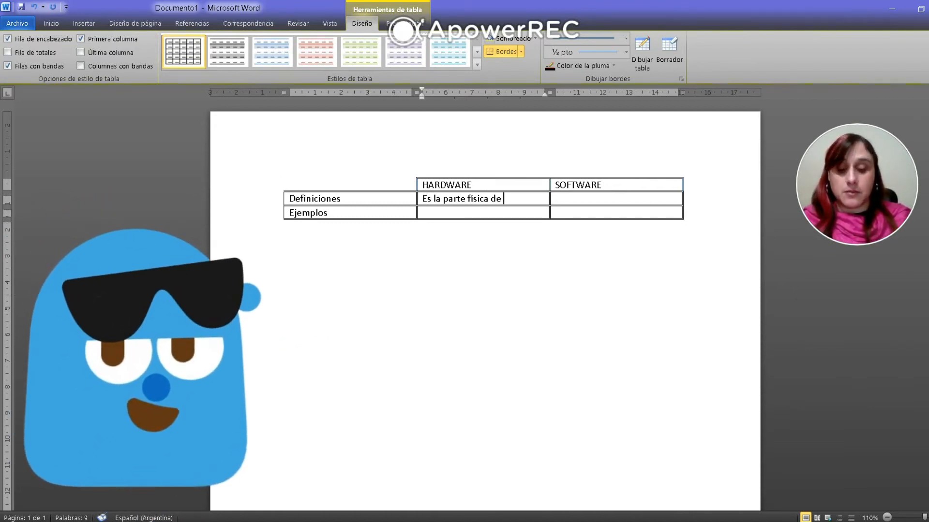
type(" la computadora.")
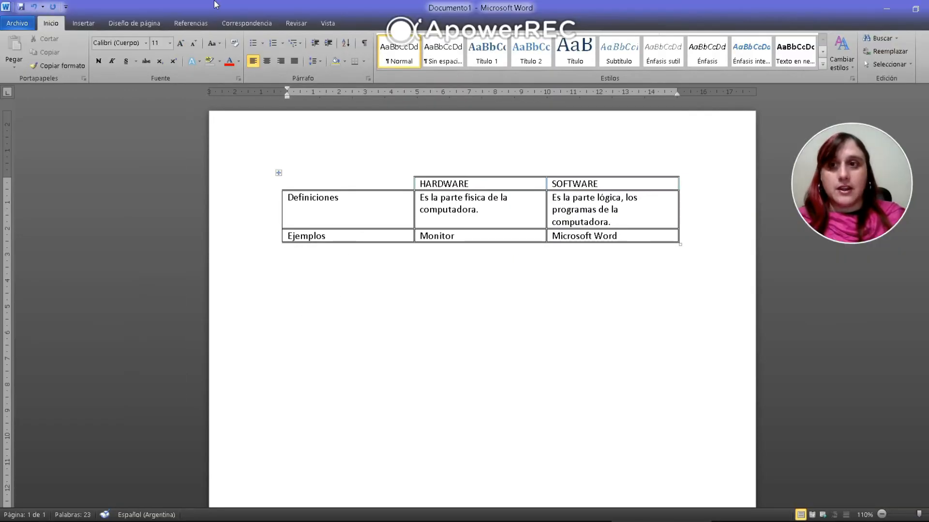
Insert a second table with 4 columns and 3 rows below the HARDWARE/SOFTWARE table.
left_click(83, 23)
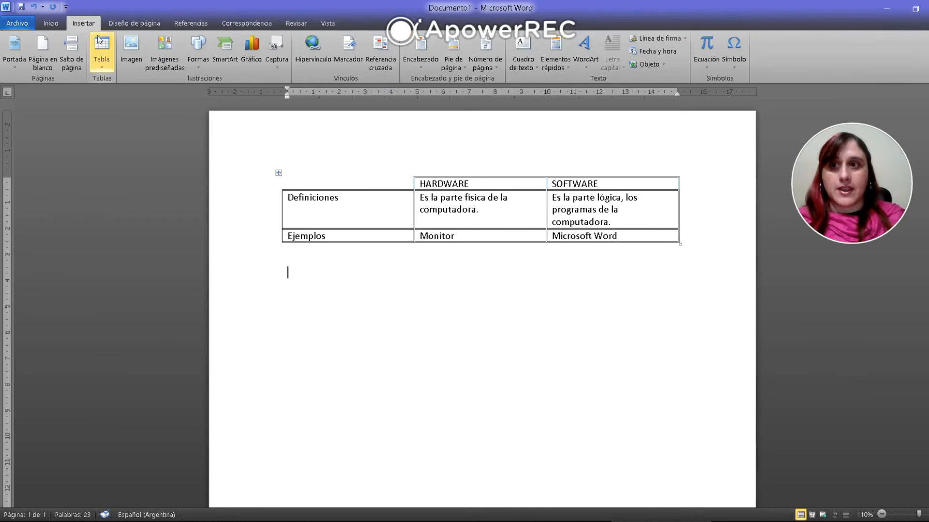
left_click(104, 69)
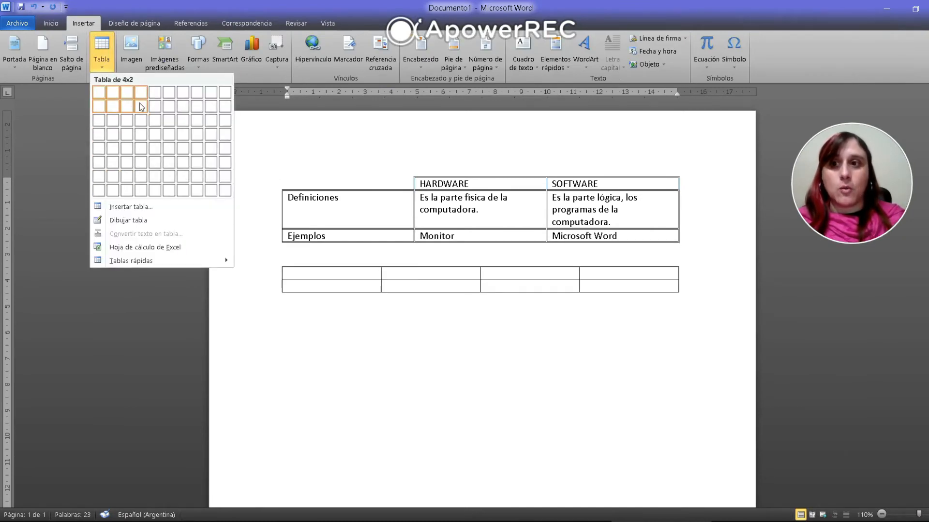
left_click(143, 117)
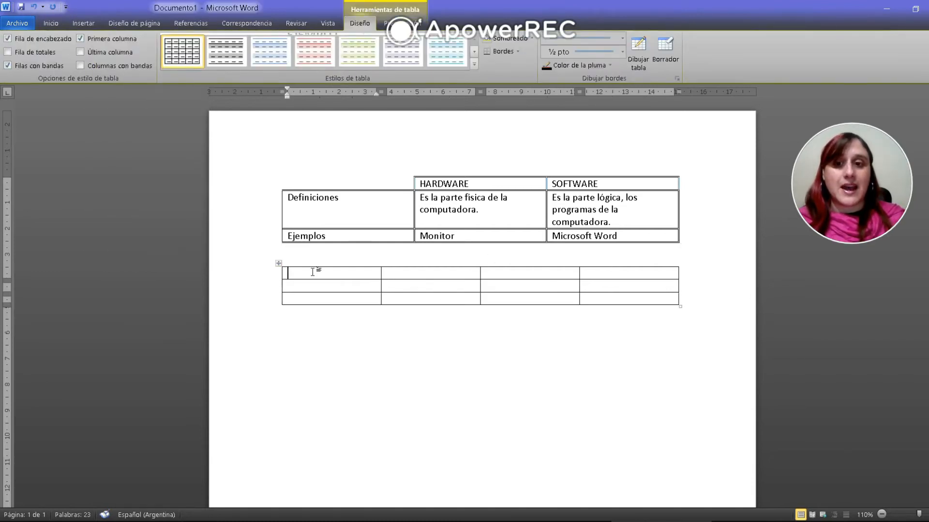
Merge the four cells of the new table's first row into one.
left_click_drag(313, 272, 403, 271)
left_click_drag(473, 271, 633, 275)
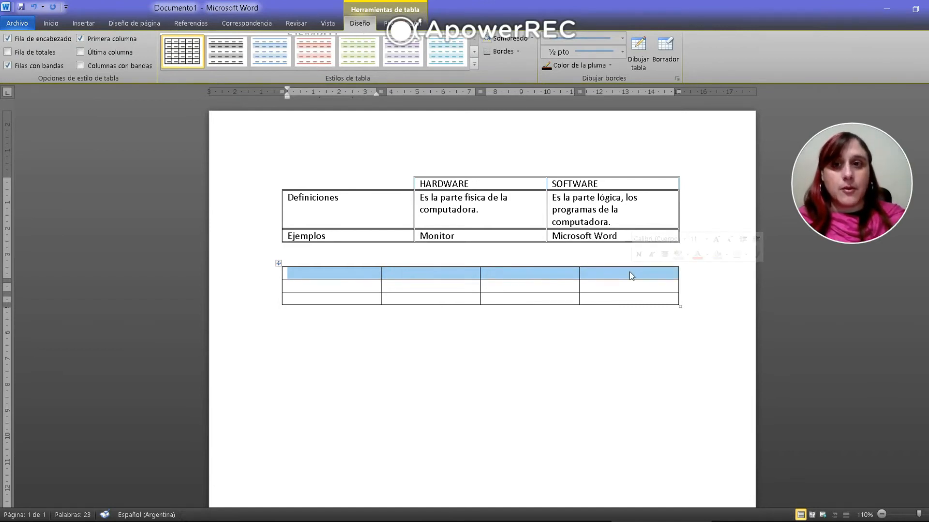
right_click(630, 276)
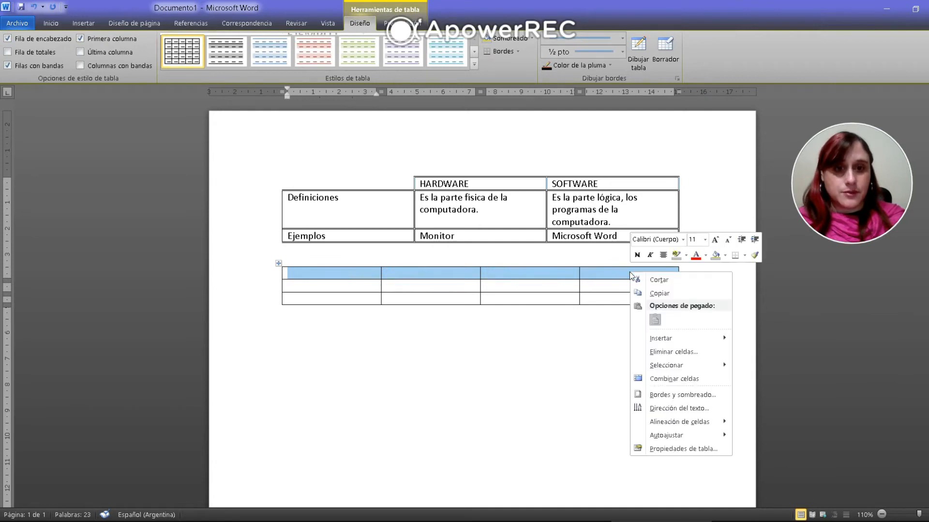
left_click(672, 379)
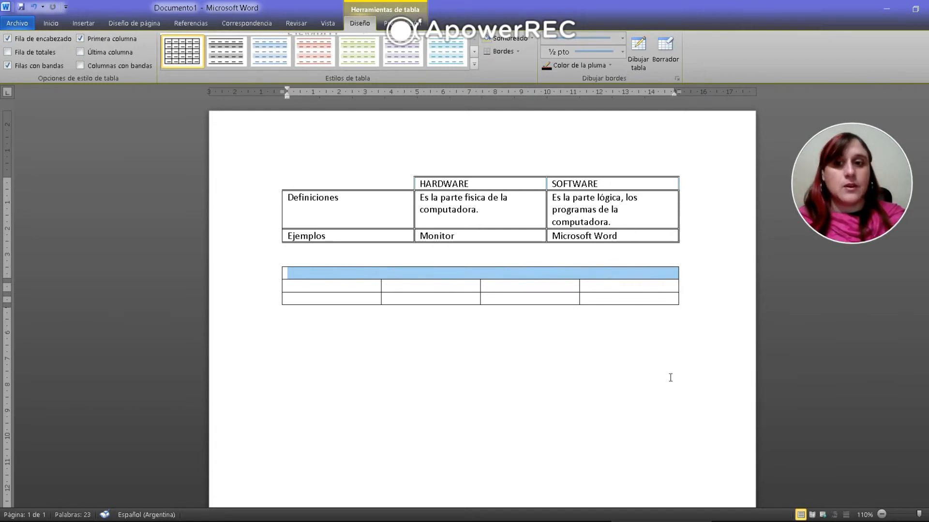
Enter the heading "ARTICLE" in the merged first row of the second table and centre it.
left_click(594, 273)
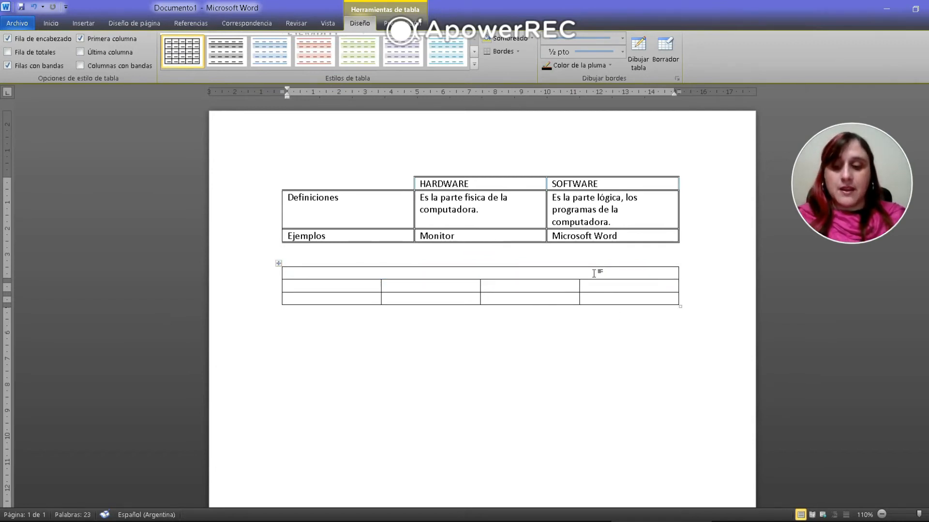
type("a")
key("Caps_Lock")
key("BackSpace")
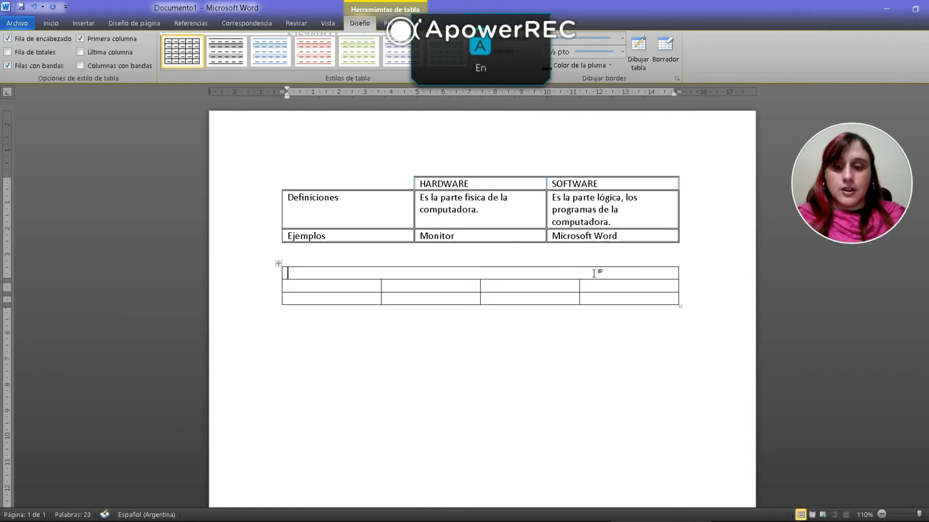
type("ARTICLE")
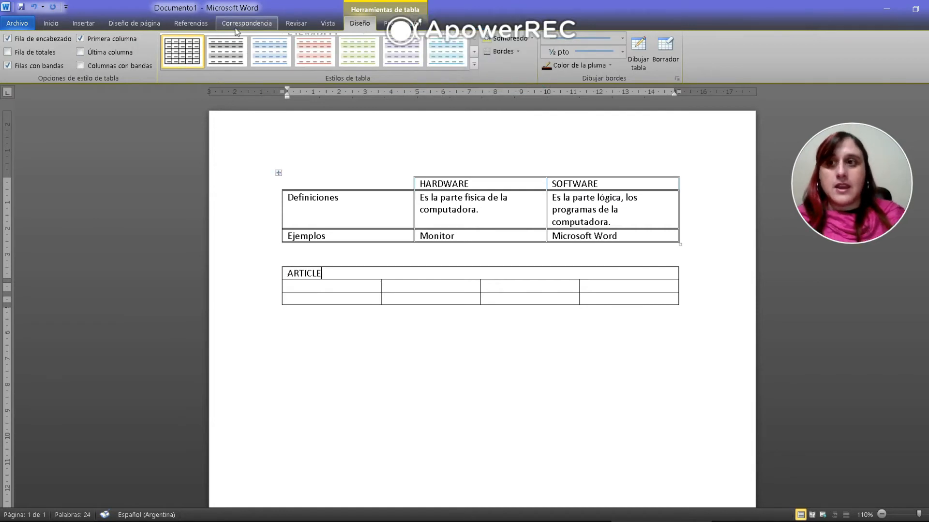
left_click(56, 26)
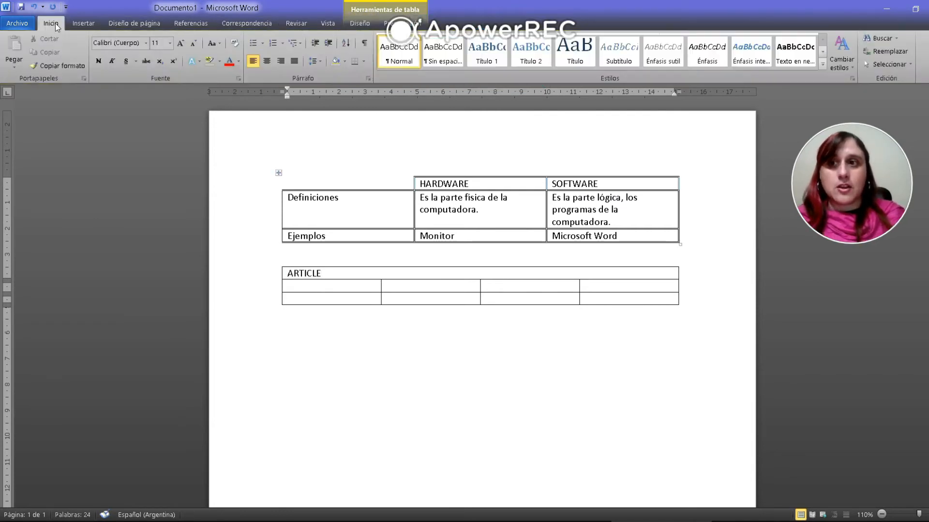
left_click(268, 65)
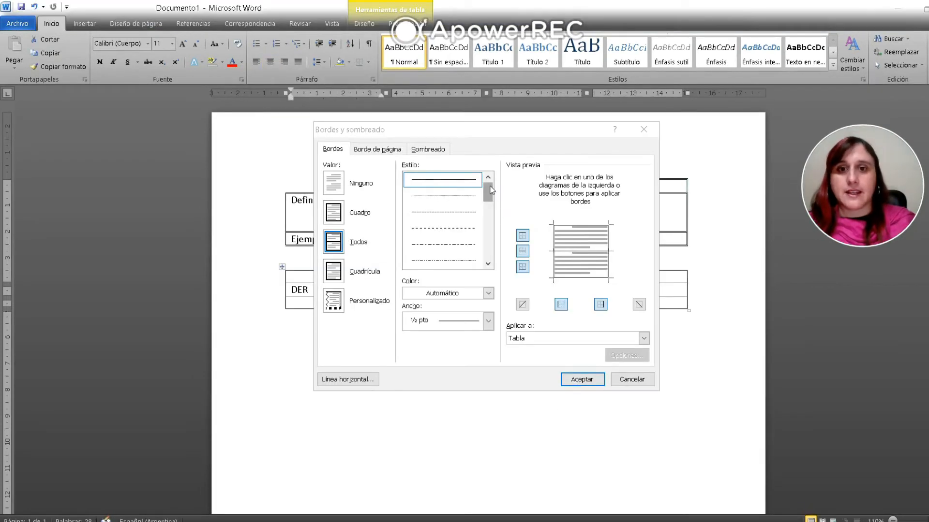
Apply a 3 pt red thin-thick-thin line style to all borders of the ARTICLE table.
left_click_drag(488, 193, 491, 217)
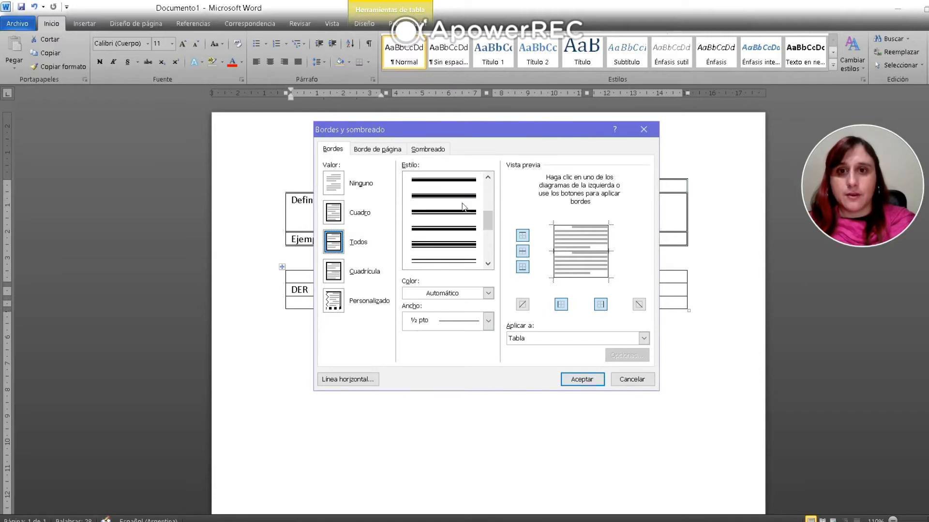
scroll(458, 194, "up", 1)
left_click(442, 261)
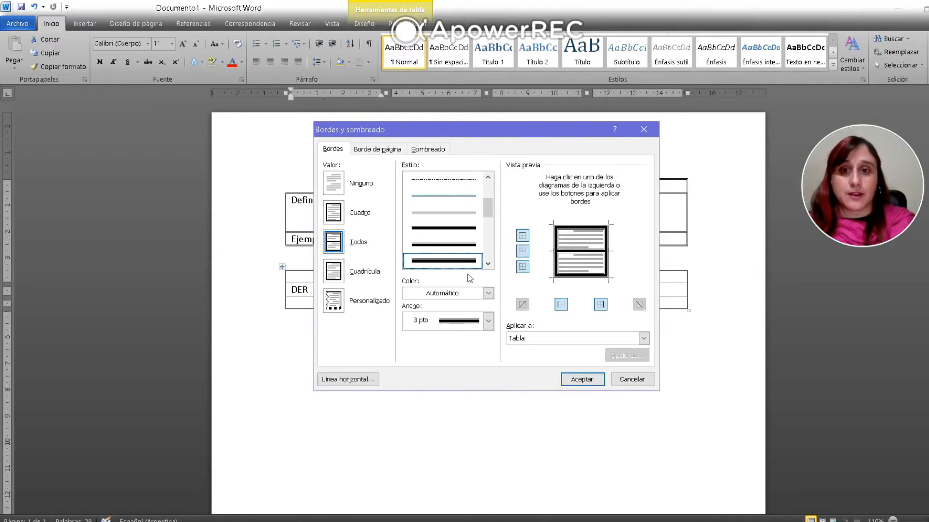
left_click(488, 294)
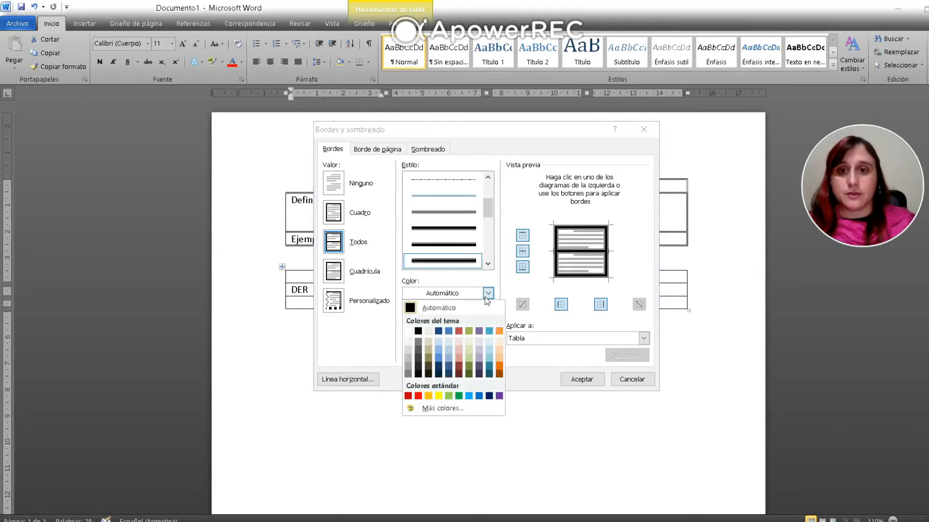
left_click(462, 332)
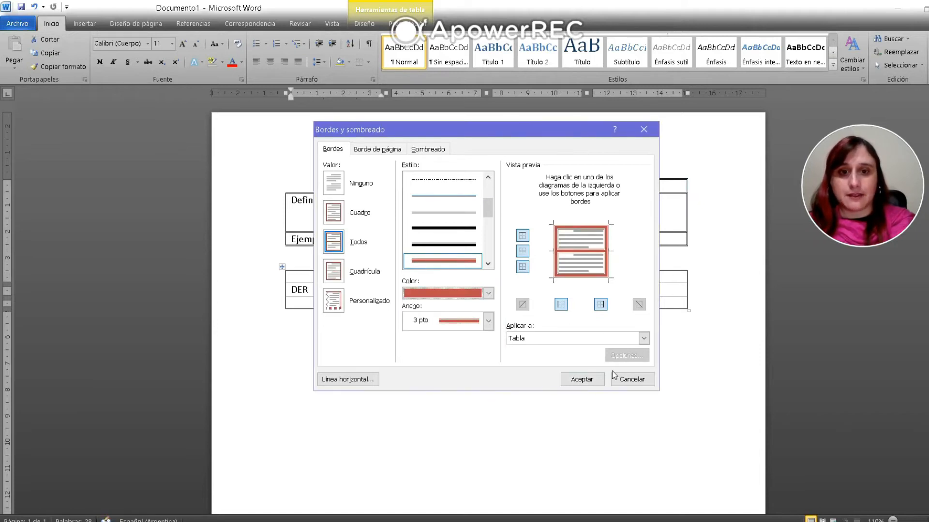
left_click(582, 382)
left_click(566, 369)
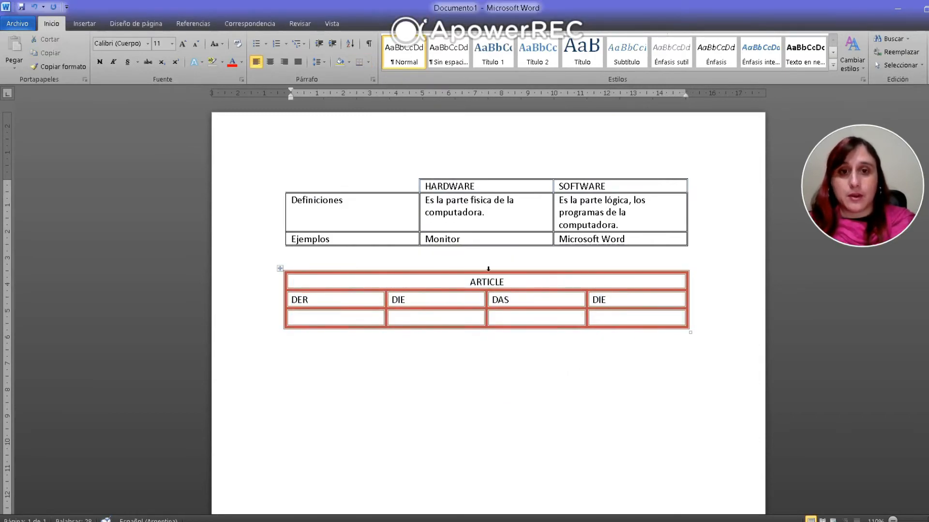
Colour the headings DER blue, first DIE red, DAS green and last DIE golden yellow, and centre them in their cells.
left_click(597, 300)
left_click_drag(619, 300, 588, 300)
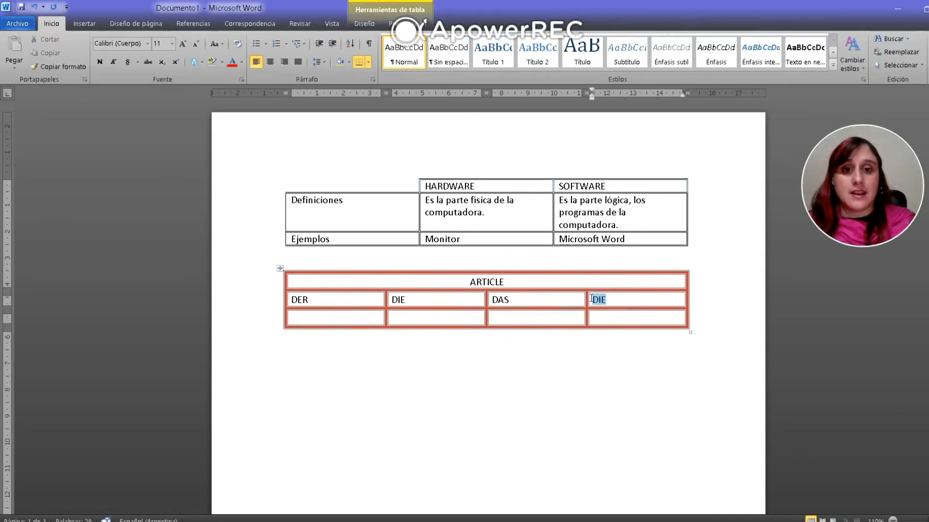
left_click(241, 62)
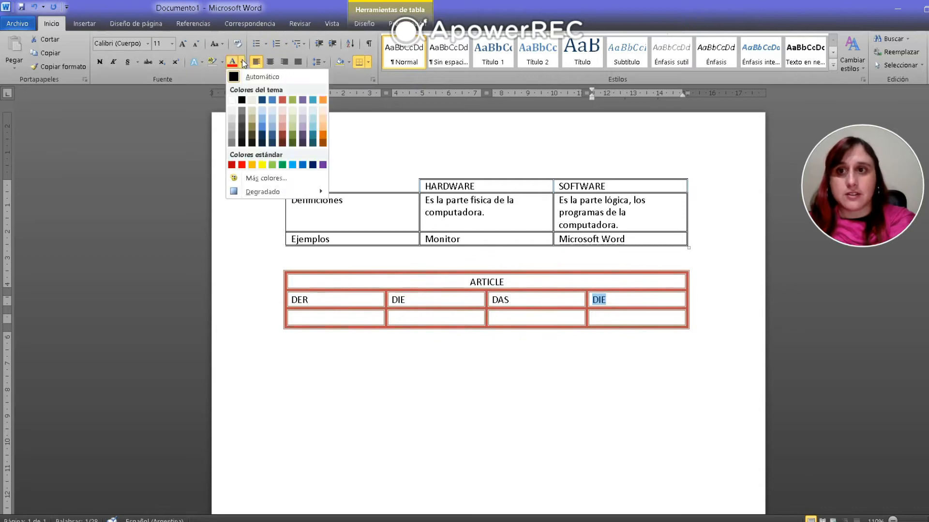
left_click(264, 178)
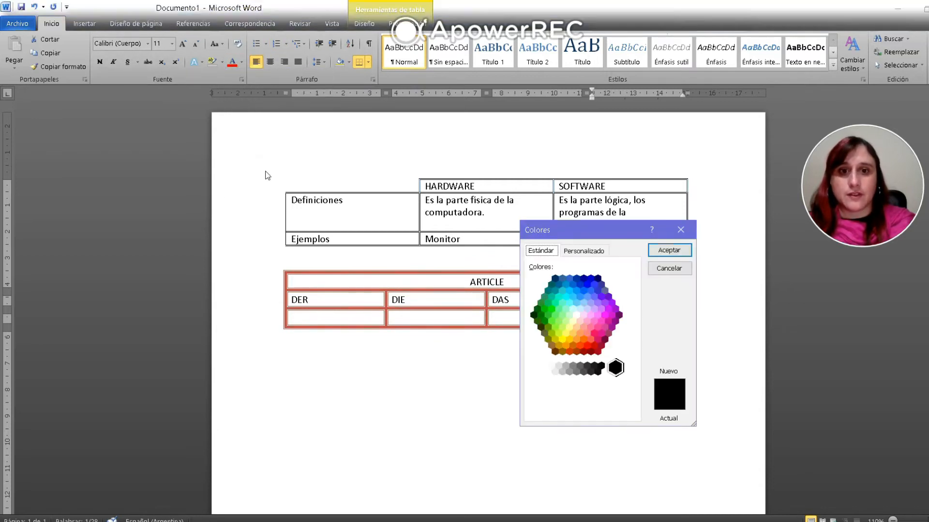
left_click(566, 340)
left_click(679, 252)
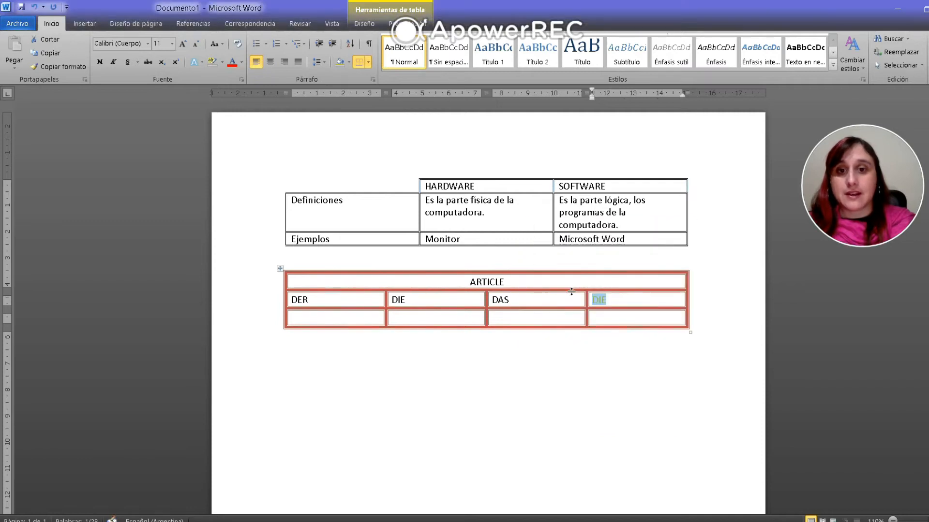
left_click_drag(537, 300, 492, 300)
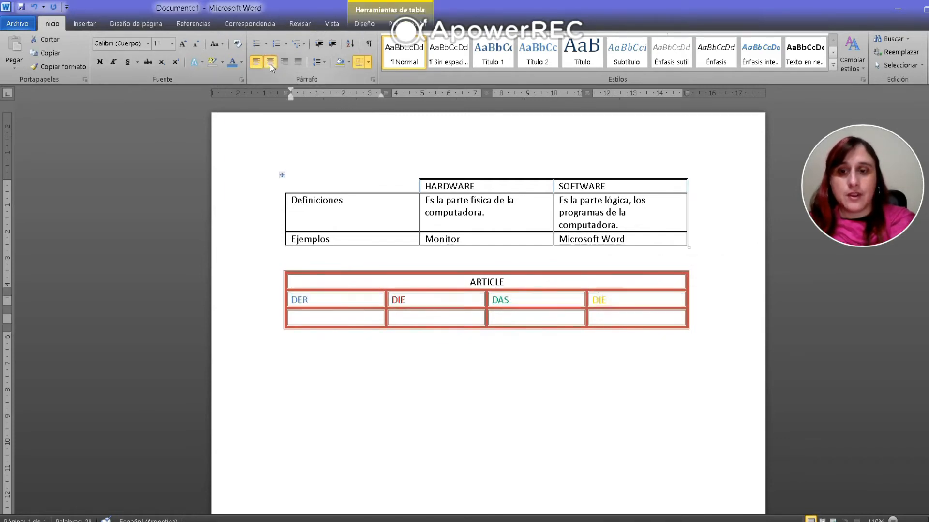
left_click(271, 63)
Shade the cells beneath DER, DIE, DAS and DIE in blue, red, green and yellow respectively.
left_click(356, 317)
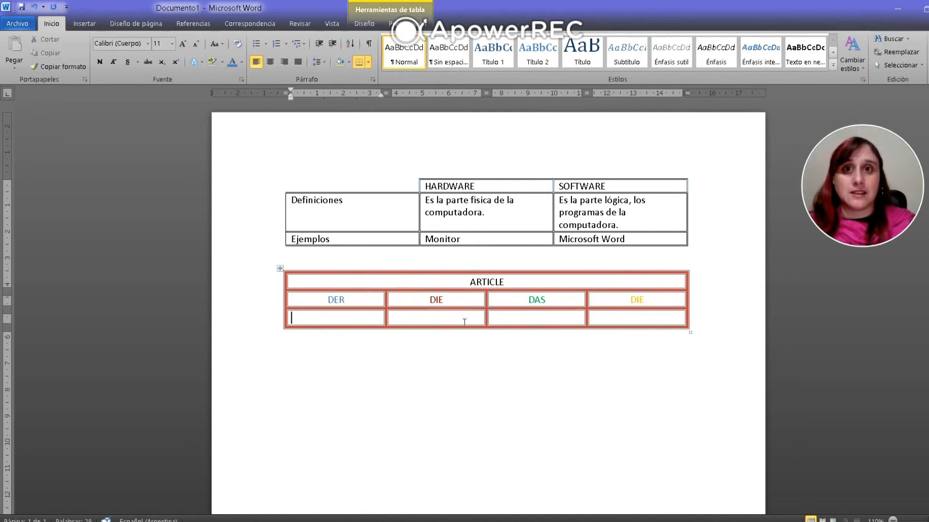
left_click(349, 64)
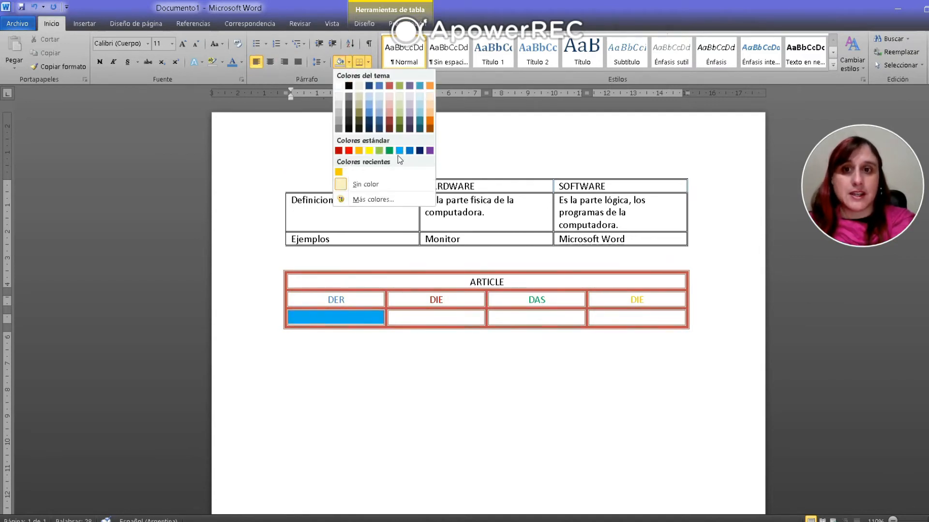
left_click(410, 150)
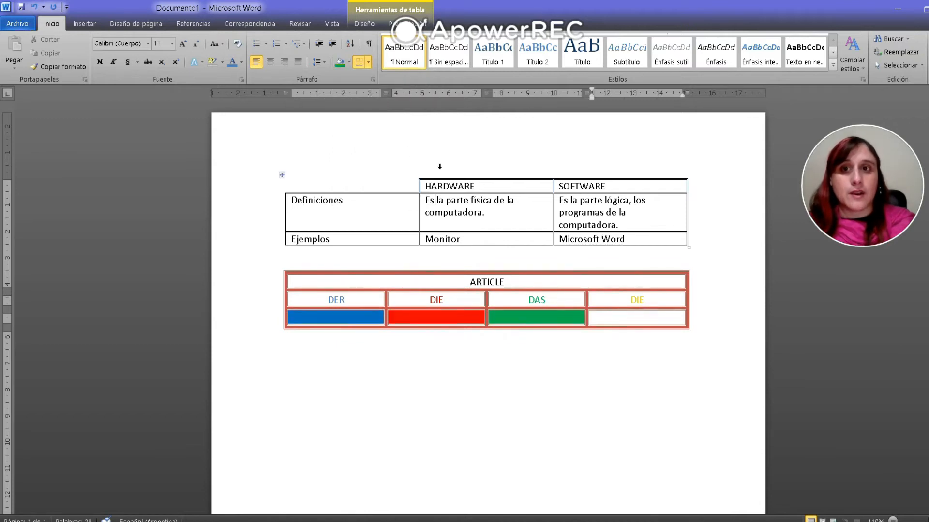
left_click(349, 62)
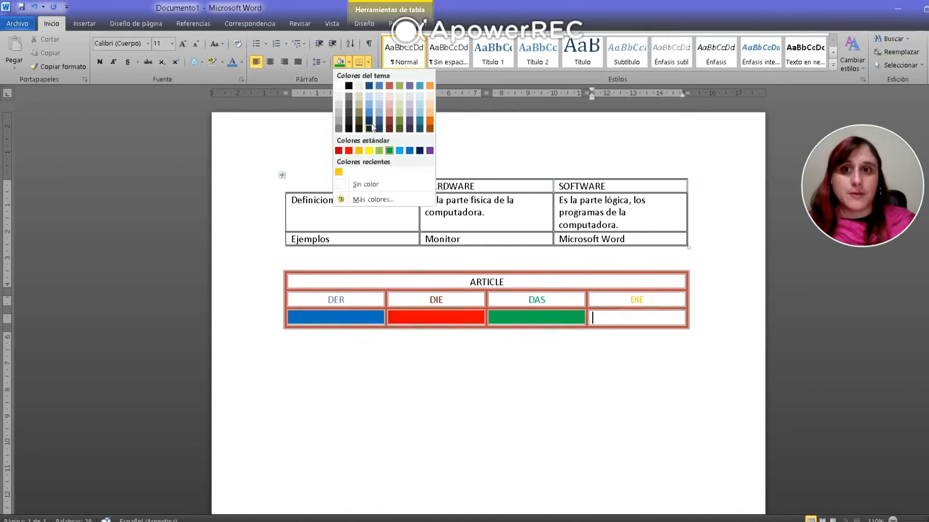
left_click(371, 152)
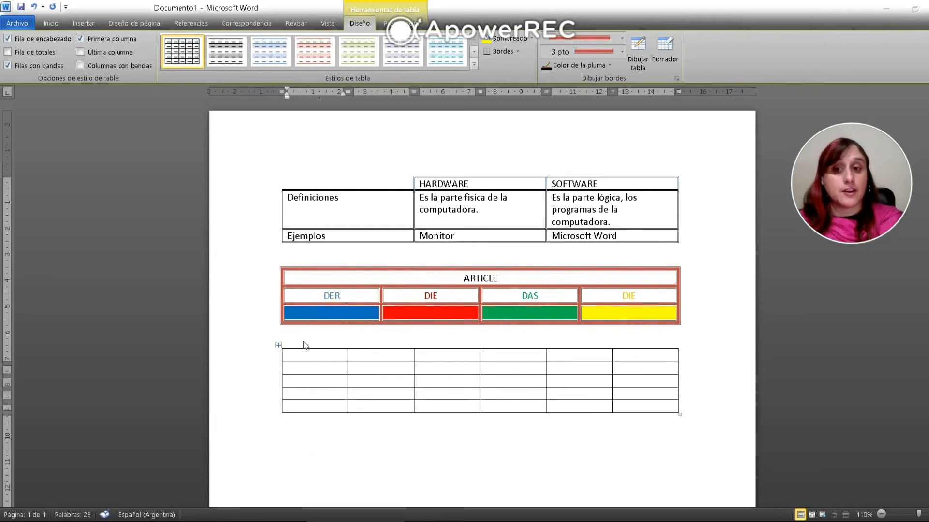
Merge the five cells of the first column in the third table into one.
left_click(317, 357)
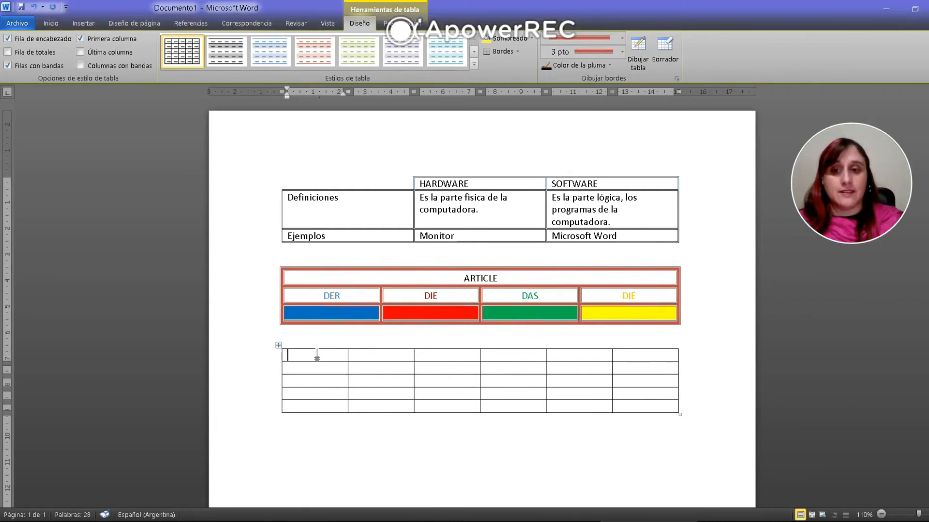
left_click_drag(315, 407, 317, 356)
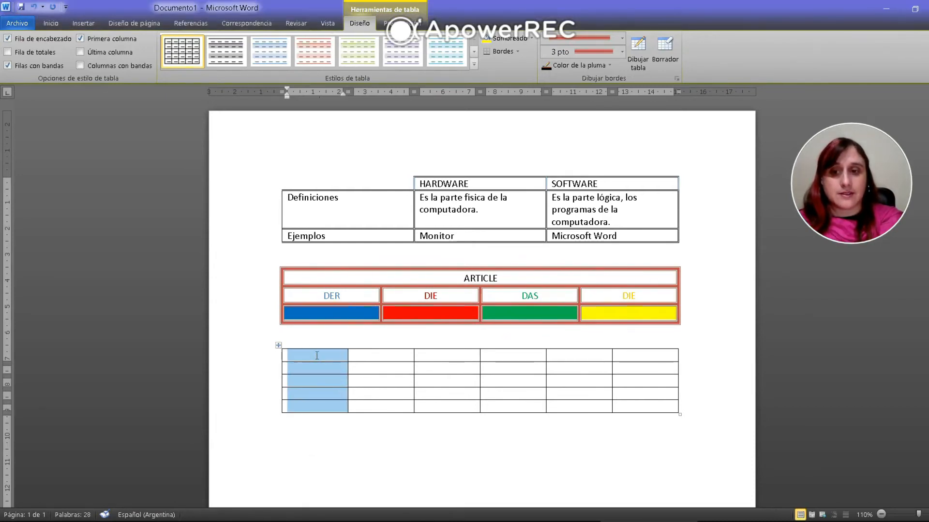
right_click(315, 356)
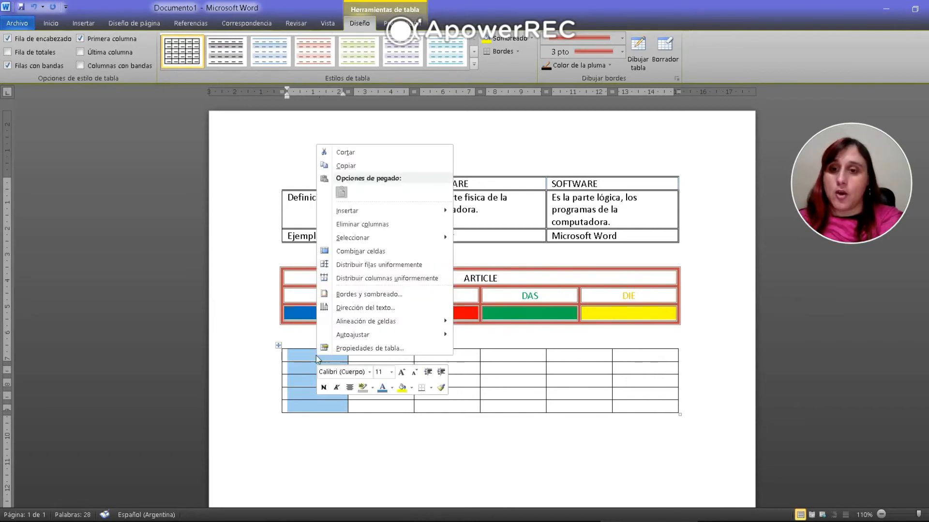
key("Escape")
right_click(324, 402)
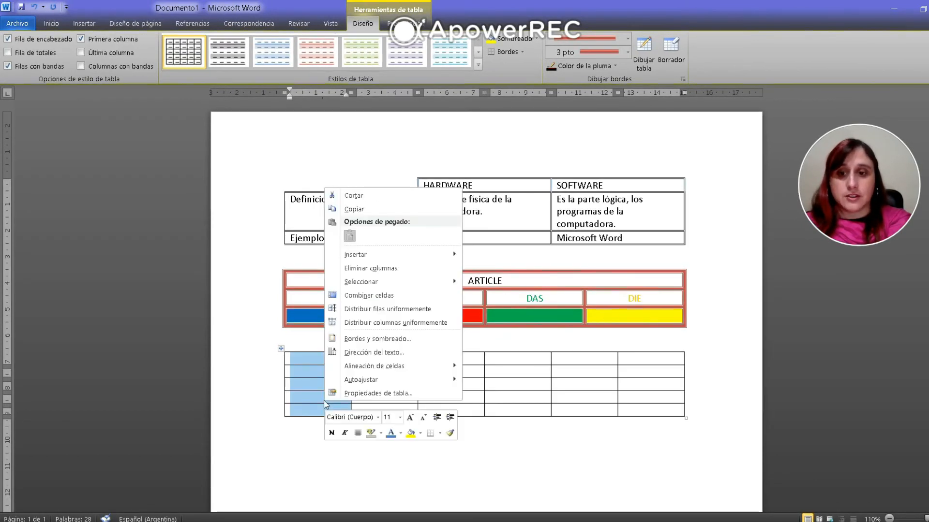
left_click(402, 298)
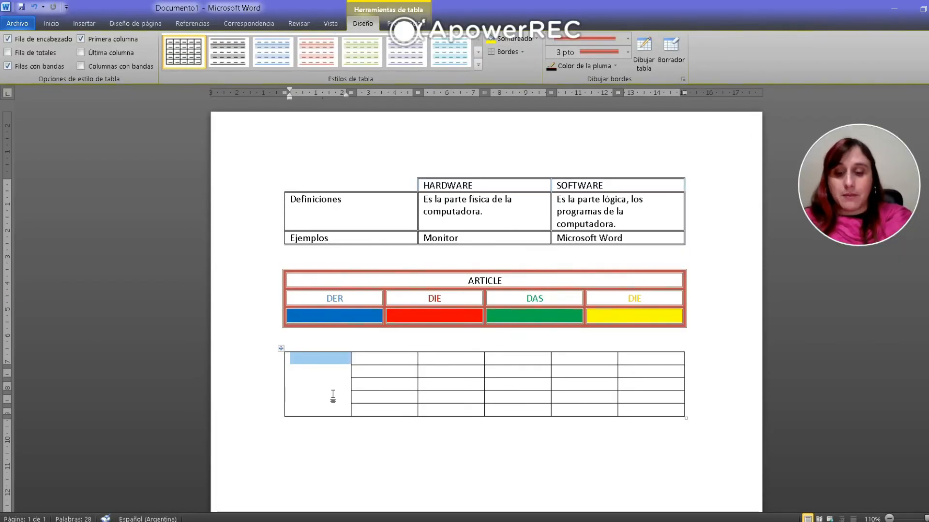
Enter "PARTES DE LA COMPUTADORA" in the merged first-column cell of the third table.
left_click(333, 396)
type("PARTE")
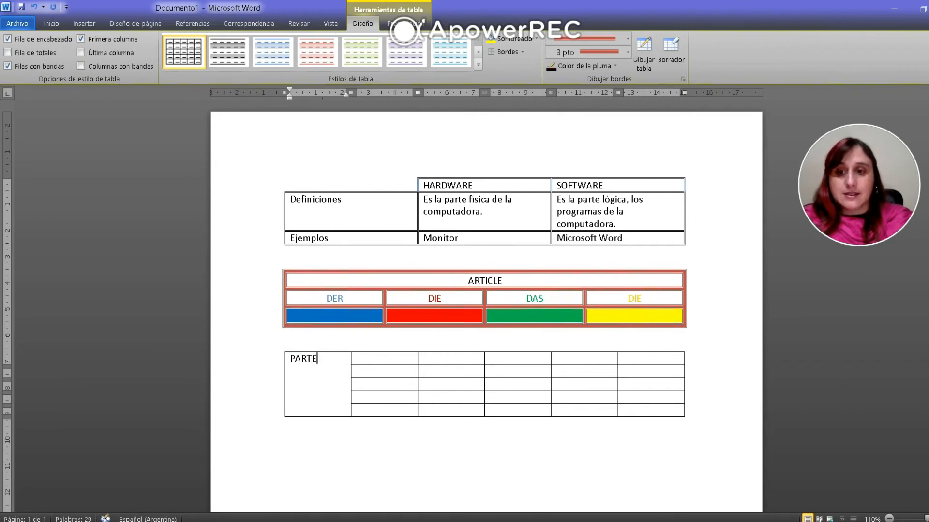
type("S DE LA")
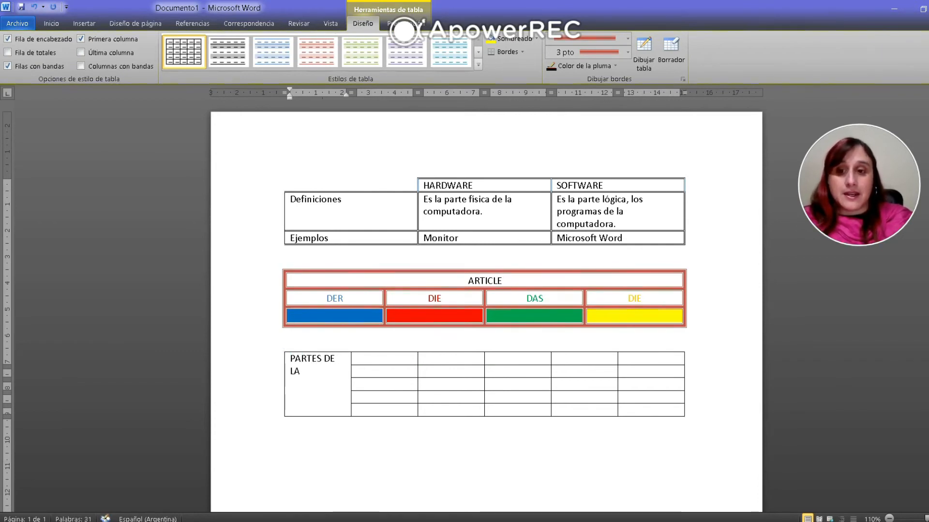
type(" COMPUT")
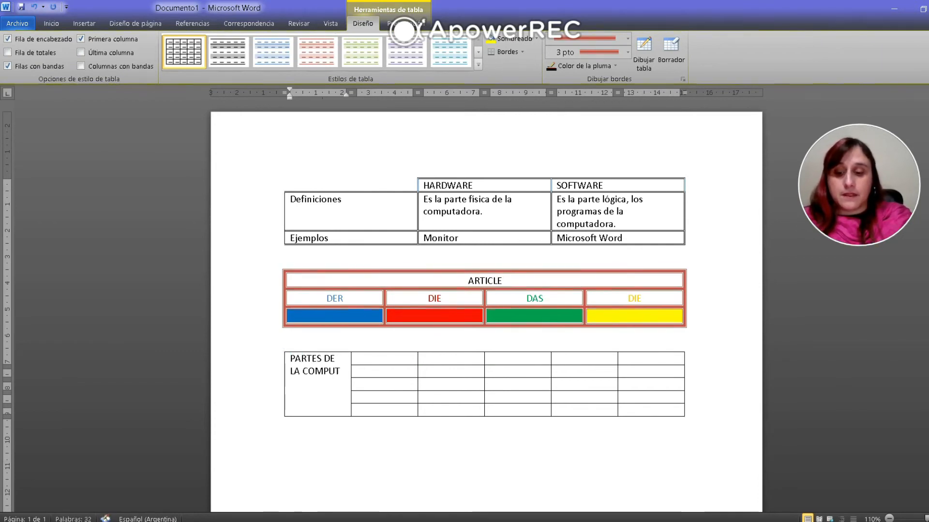
type("ADORA")
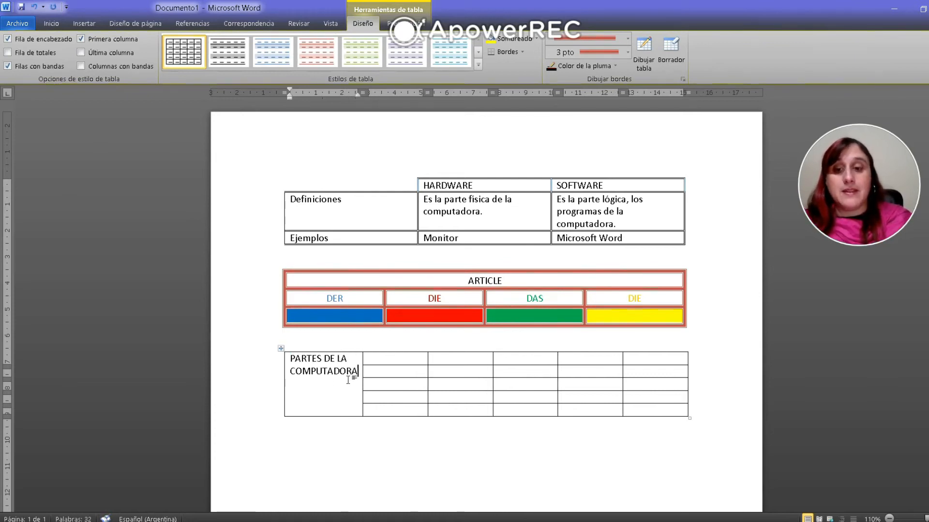
Align the text PARTES DE LA COMPUTADORA to the top centre of its merged cell.
left_click_drag(357, 371, 281, 364)
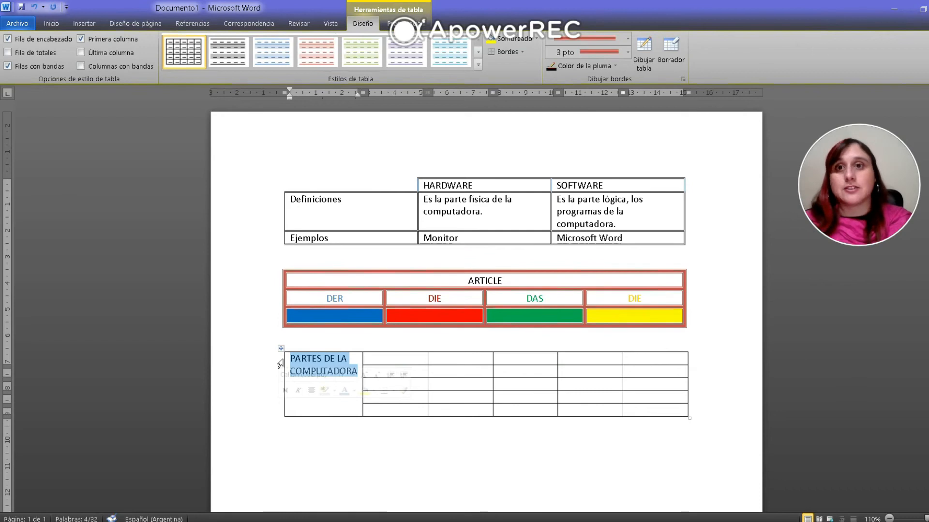
right_click(308, 366)
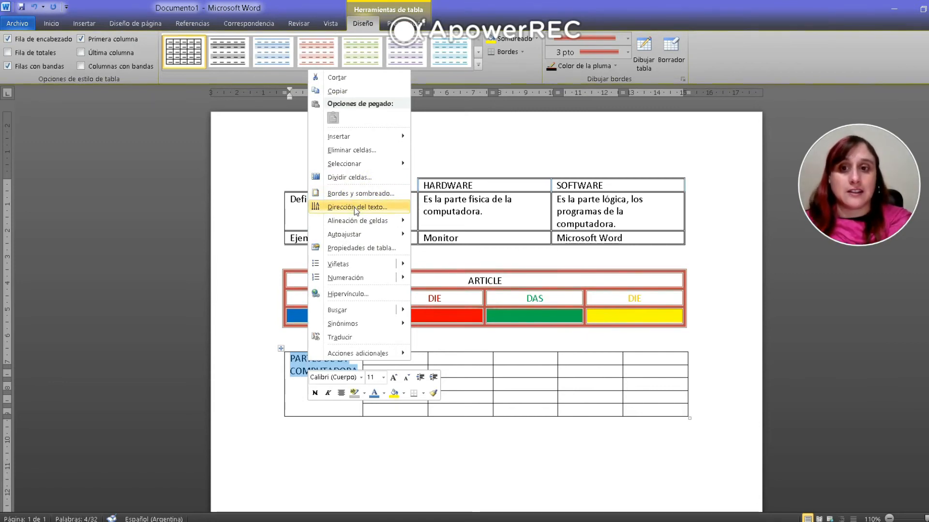
mouse_move(368, 220)
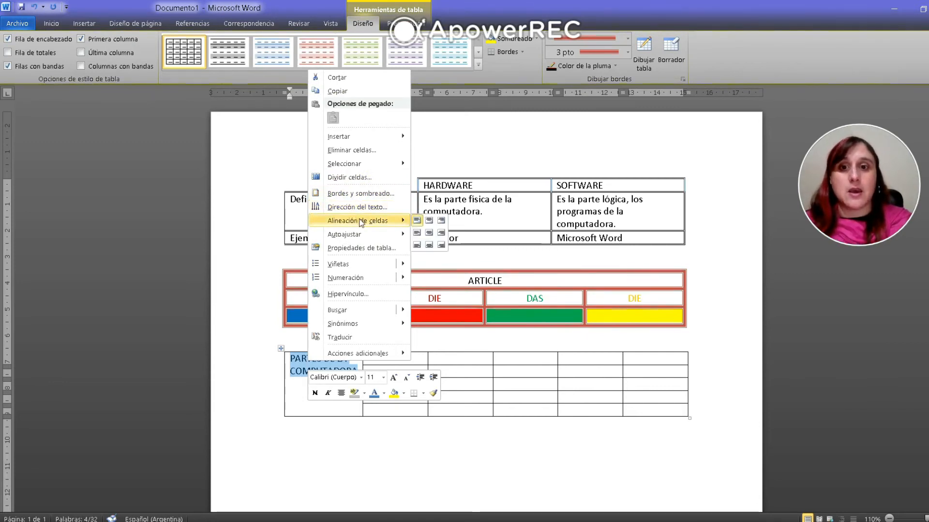
left_click(418, 223)
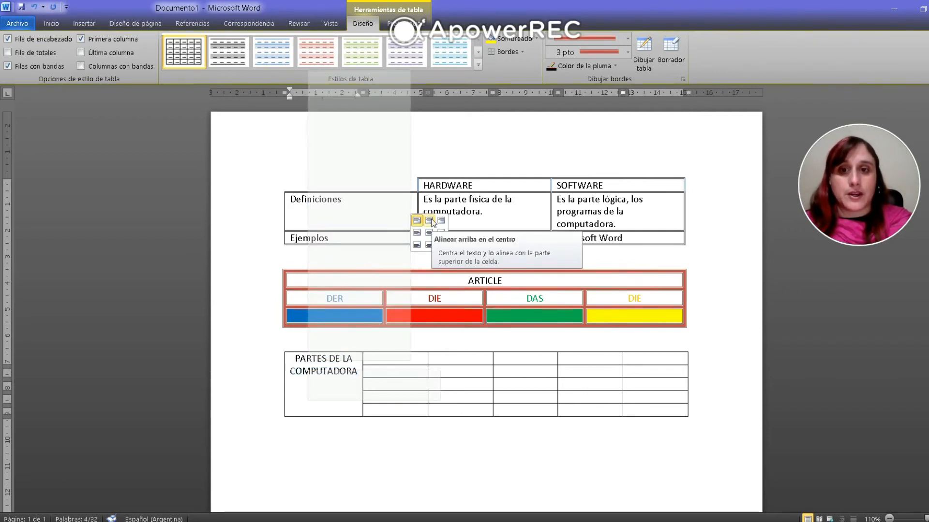
left_click(429, 221)
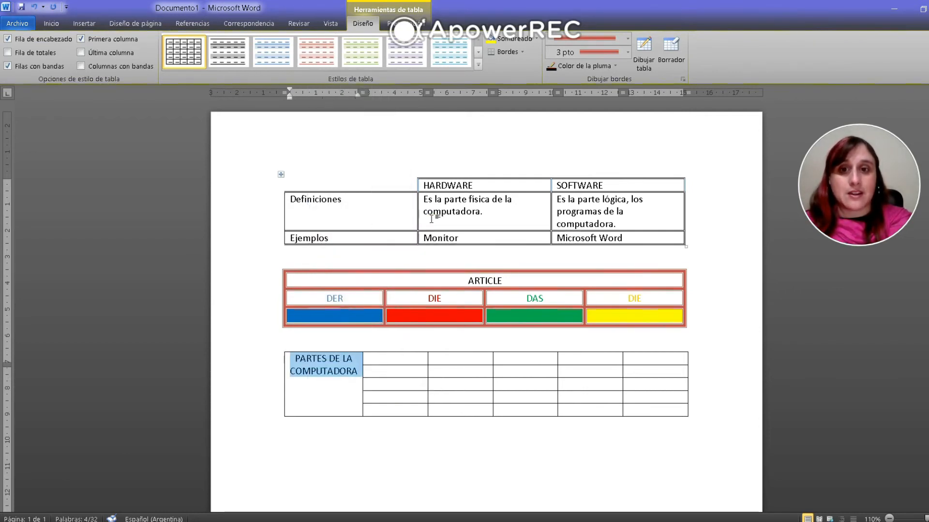
Rotate the text PARTES DE LA COMPUTADORA in the merged cell to vertical, reading from bottom to top.
right_click(358, 381)
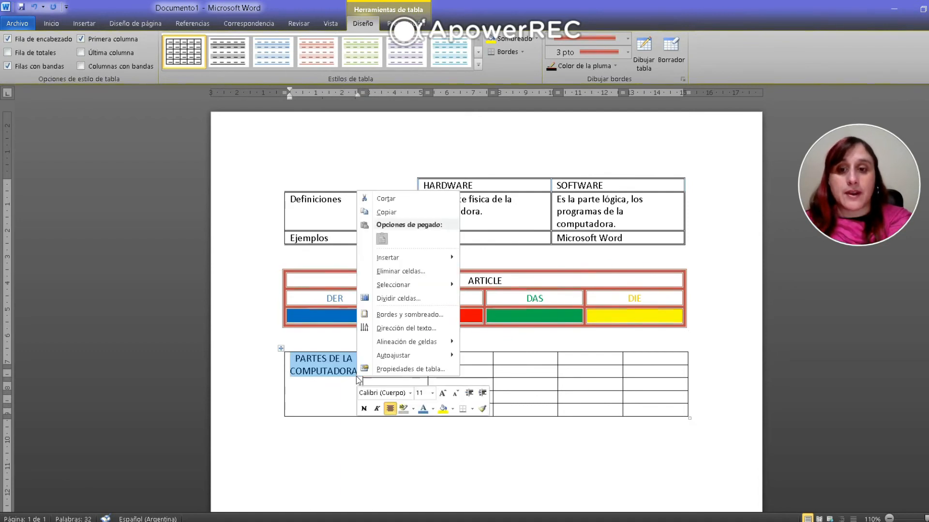
left_click(421, 329)
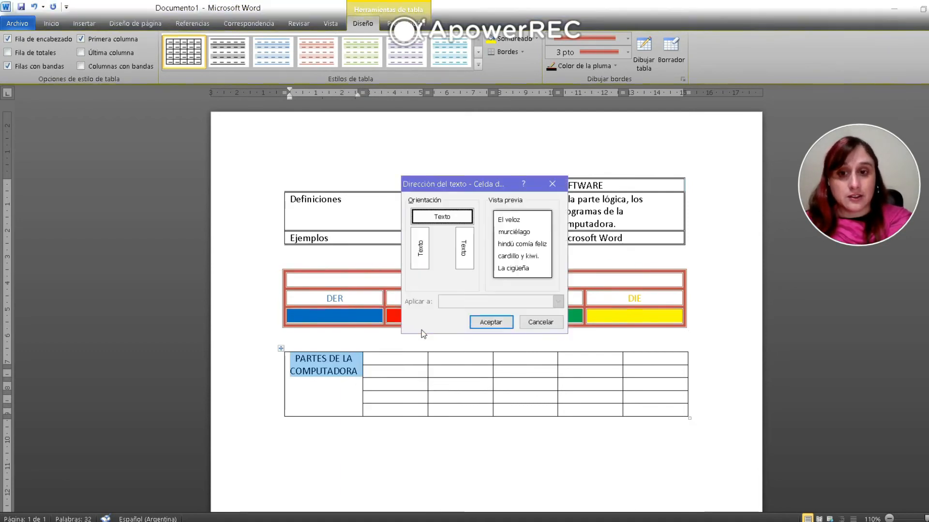
left_click(421, 243)
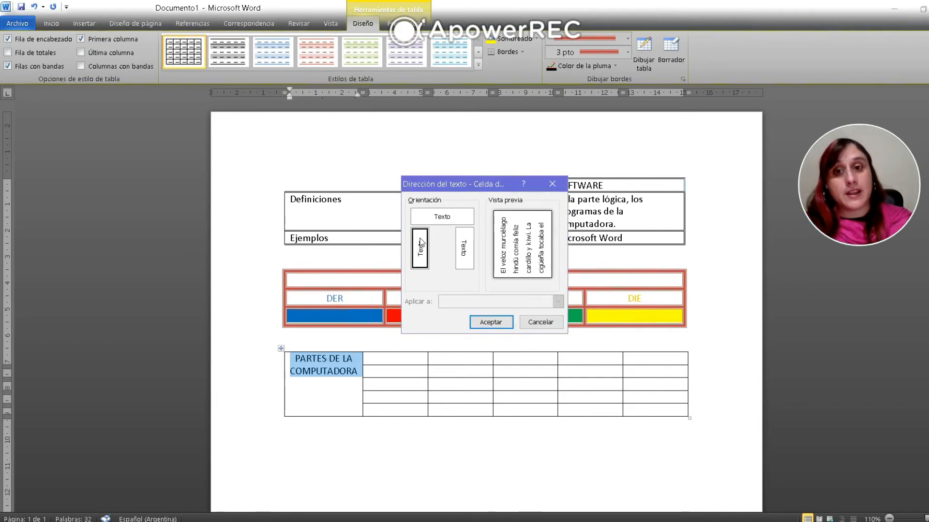
left_click(490, 322)
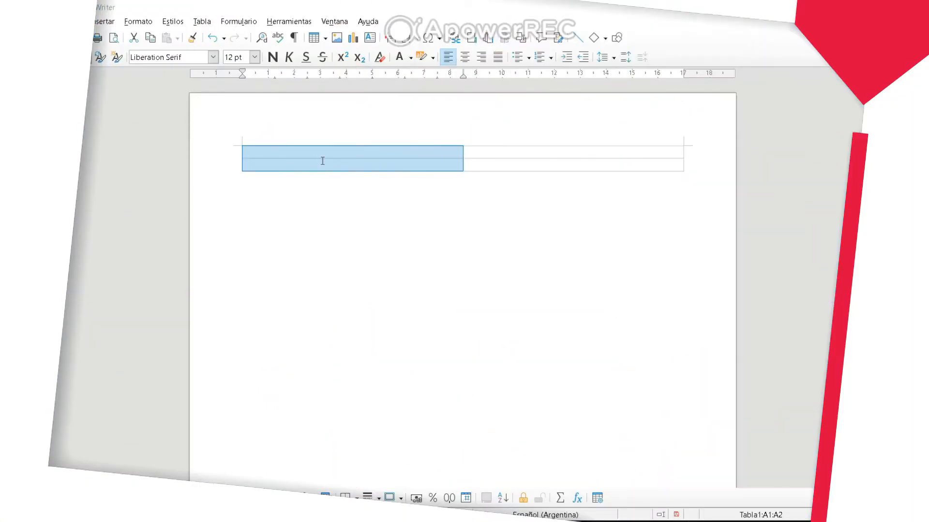
Switch to Writer and examine the border, column, text flow and background settings in the table properties.
right_click(323, 162)
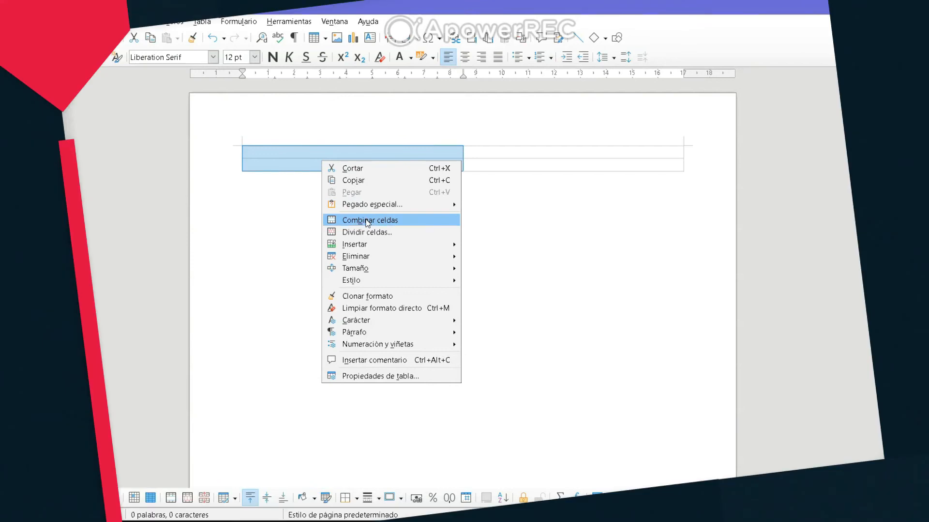
left_click(387, 376)
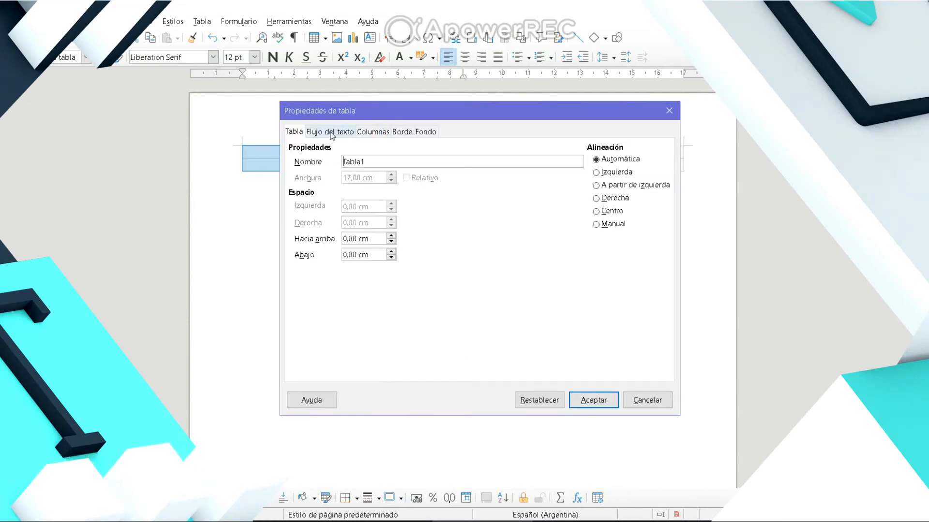
left_click(398, 138)
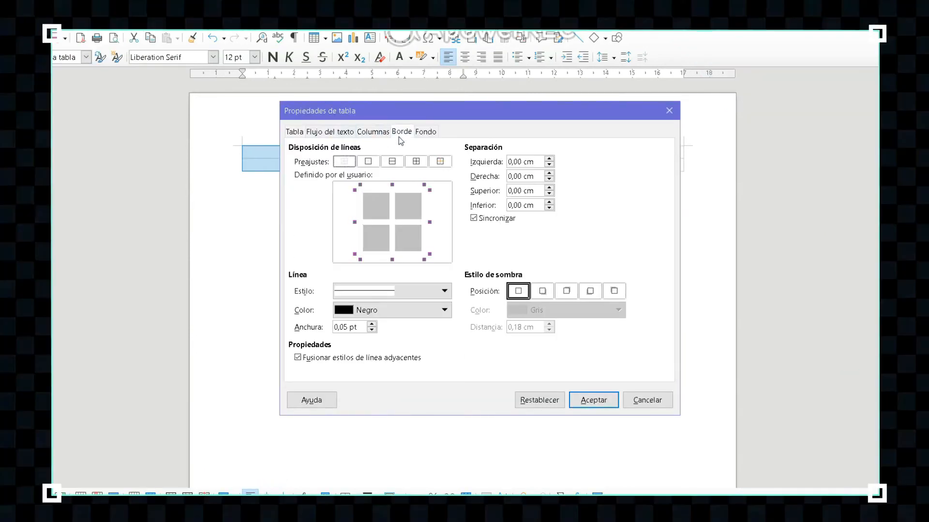
left_click(374, 133)
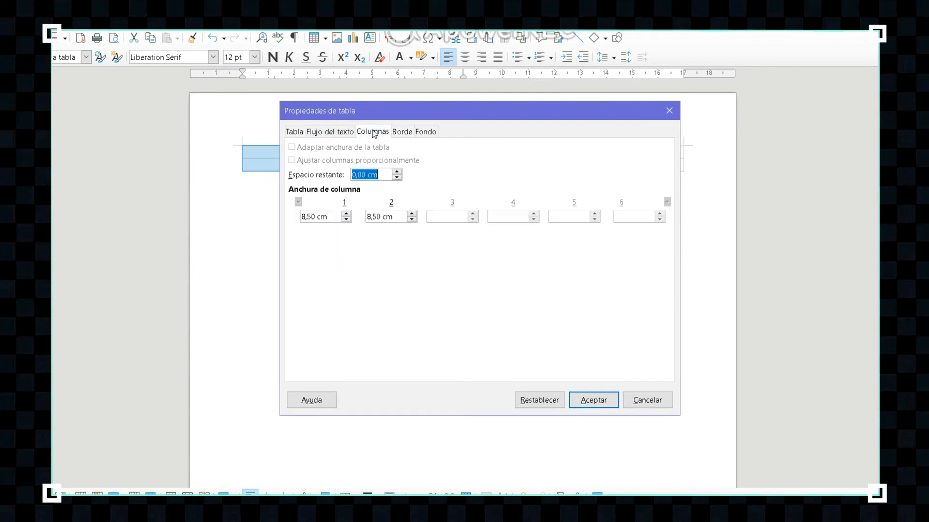
left_click(330, 135)
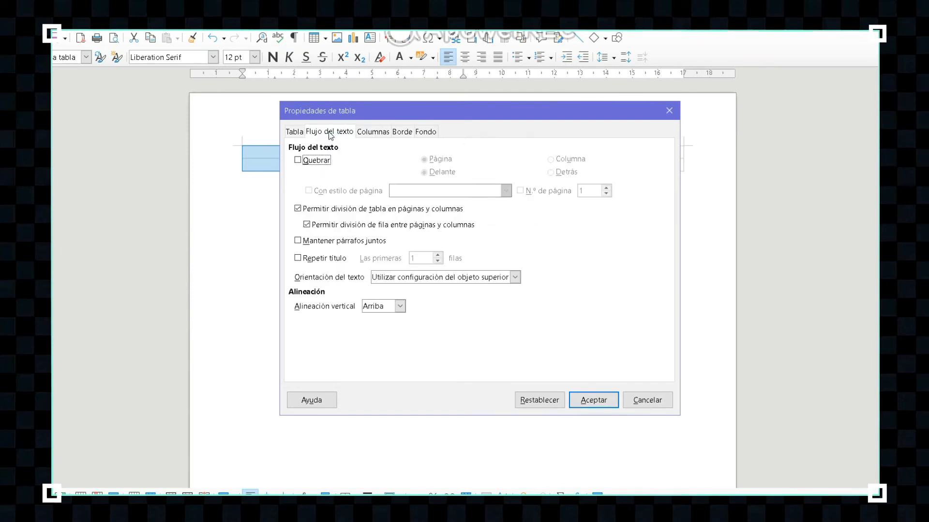
left_click(400, 133)
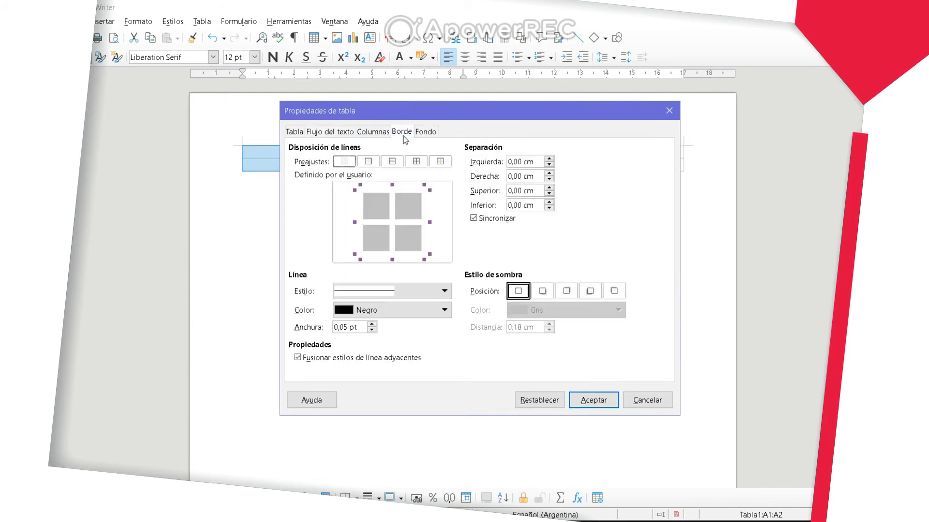
left_click(428, 136)
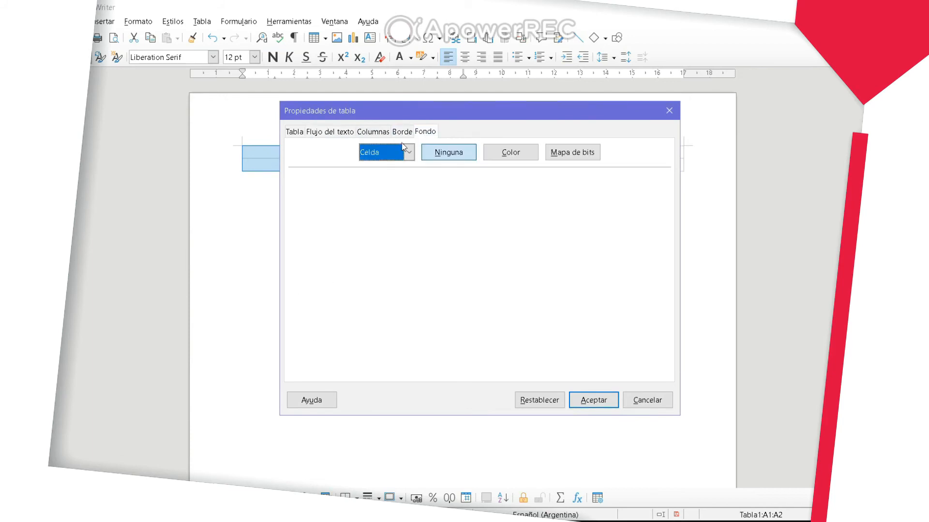
left_click(647, 400)
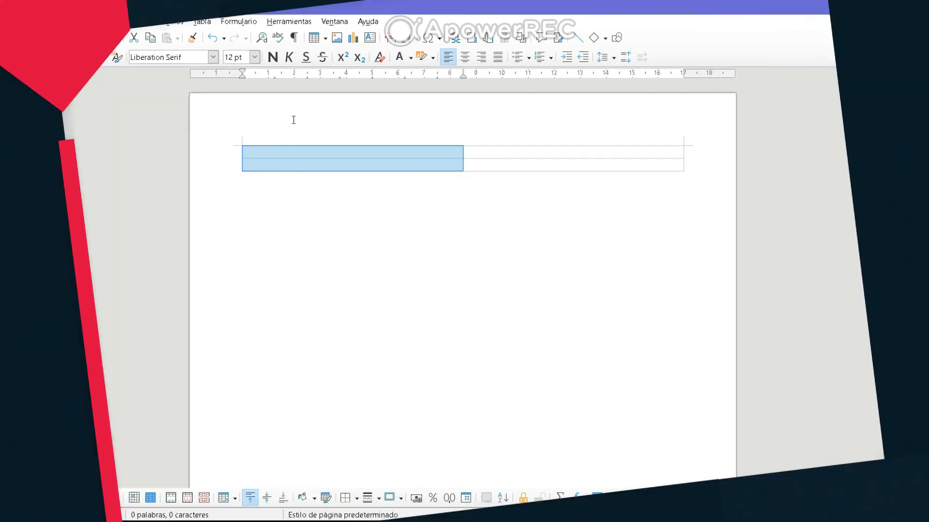
Set the character rotation of the first-column cells to 90 degrees and enter HOLA.
right_click(323, 157)
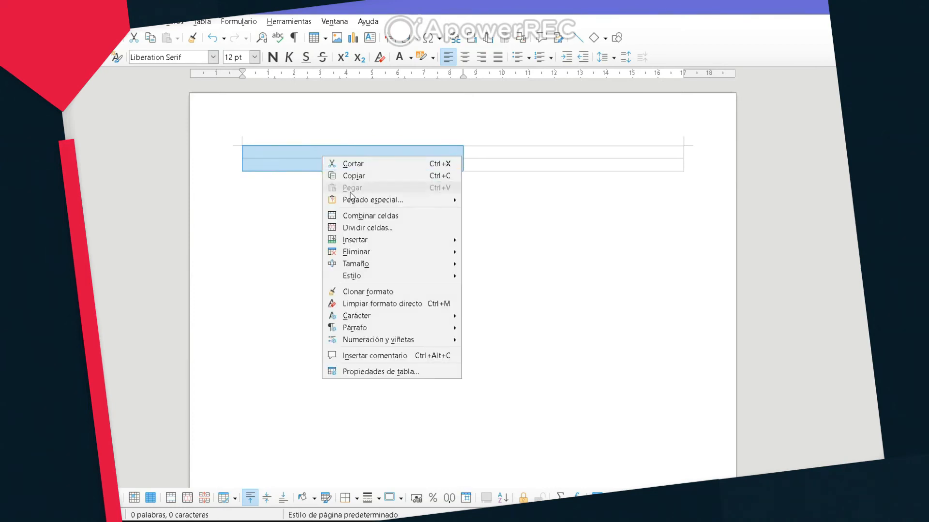
mouse_move(377, 247)
mouse_move(411, 321)
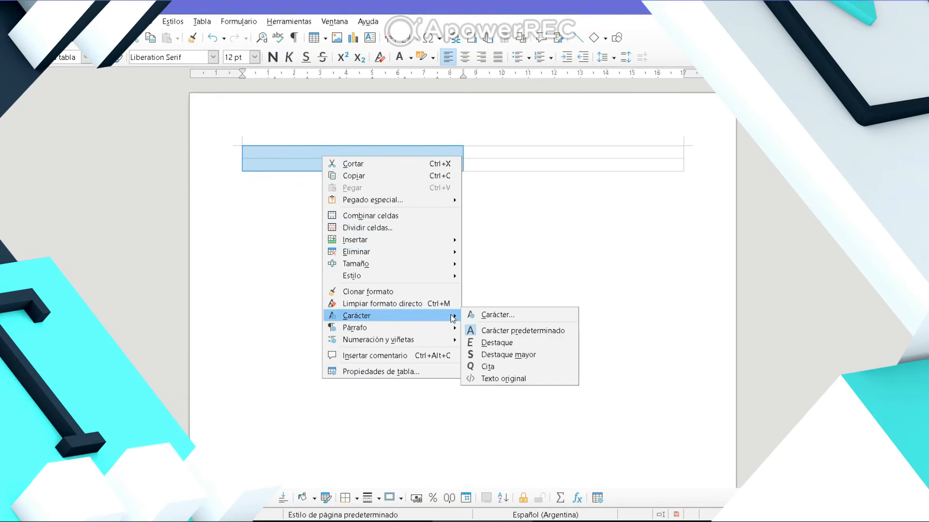
left_click(502, 316)
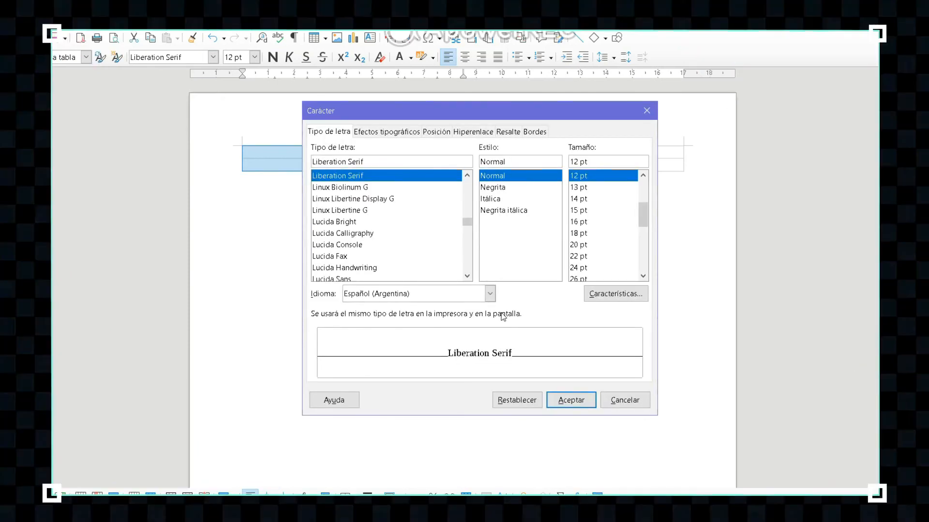
left_click(403, 133)
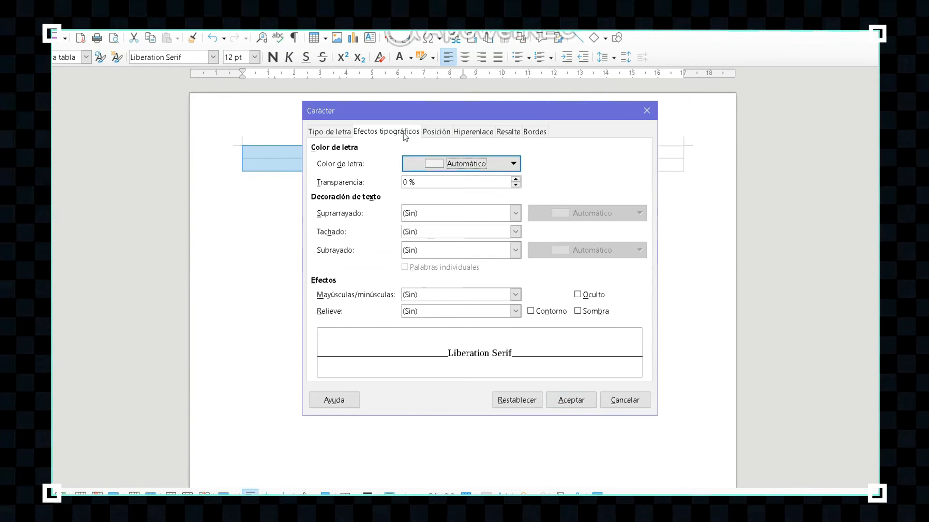
left_click(443, 131)
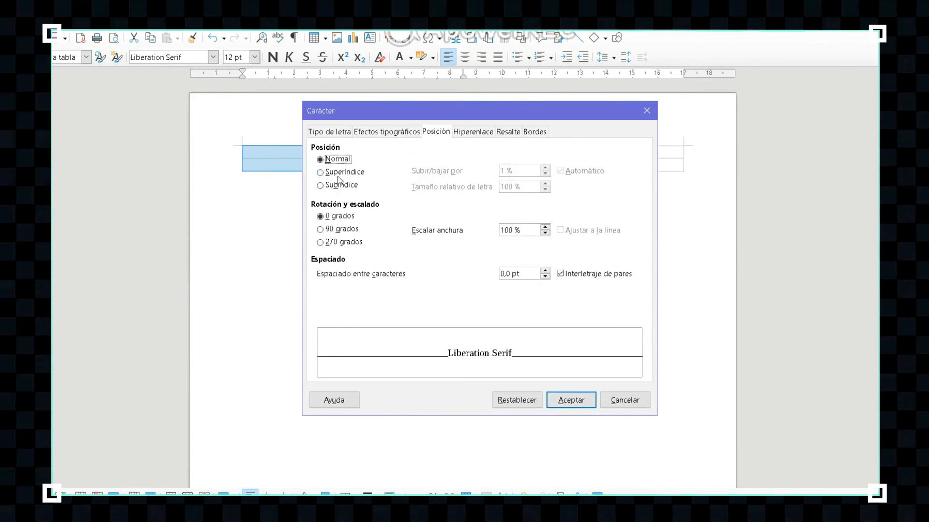
left_click(326, 230)
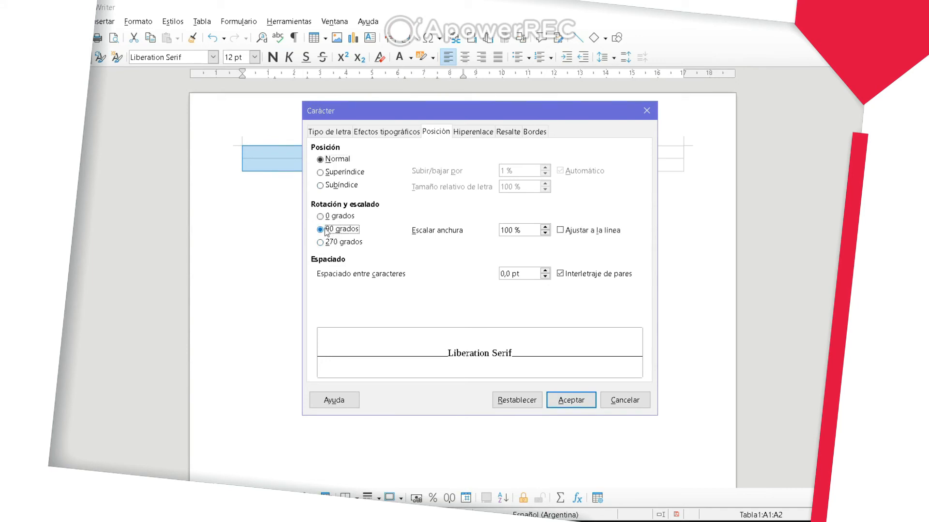
left_click(572, 400)
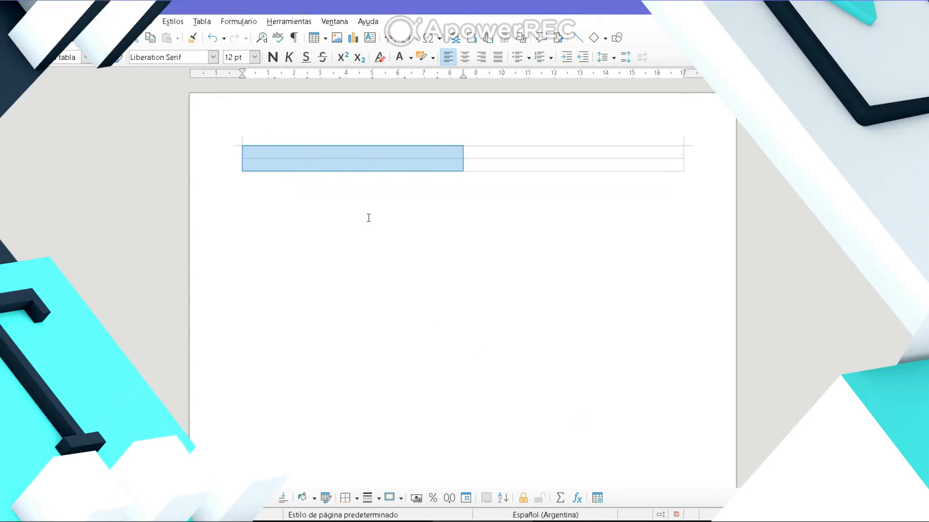
type("HOLA")
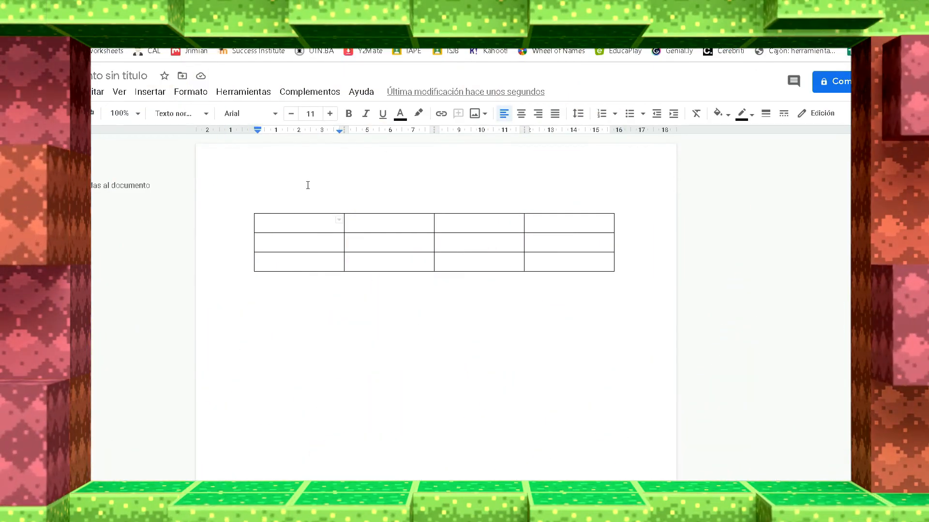
Switch to Google Docs, merge the three cells of the table's first column and enter COMPUTADORAS in the merged cell.
left_click_drag(280, 217, 297, 264)
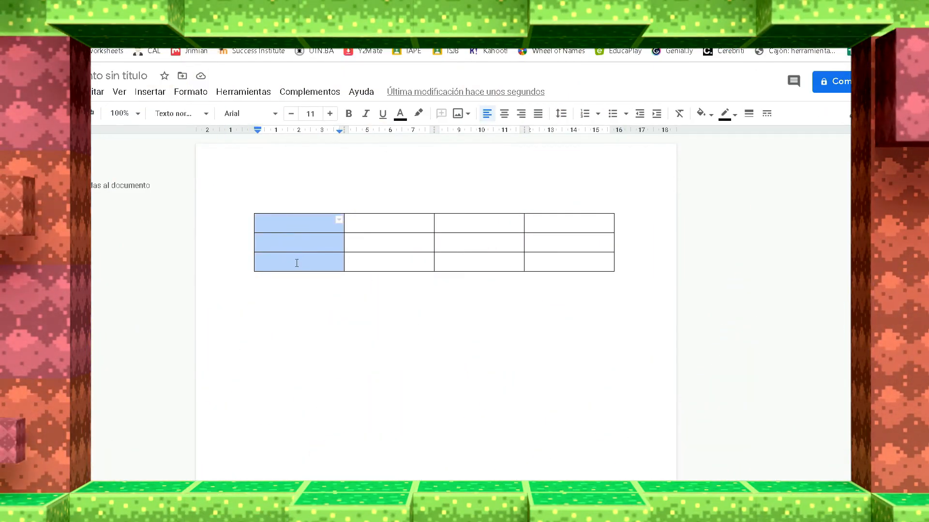
right_click(296, 263)
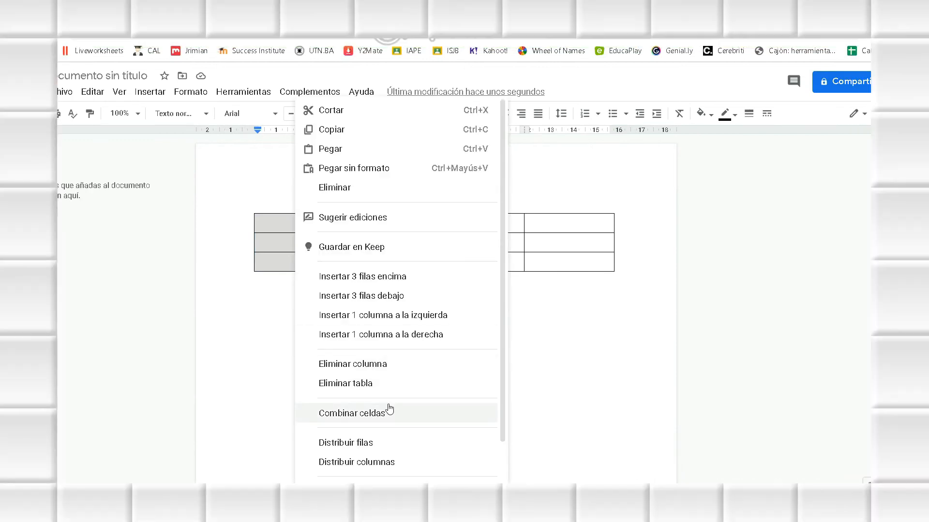
left_click(389, 410)
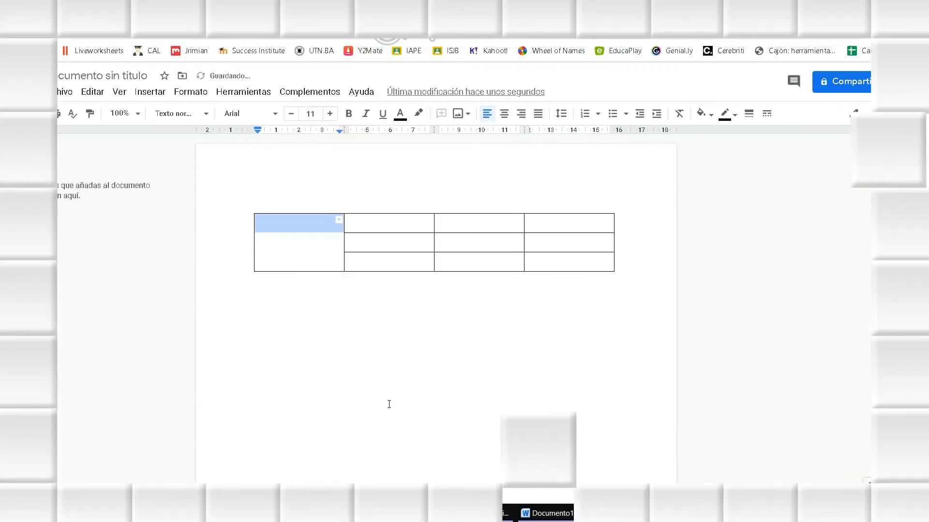
type("CO")
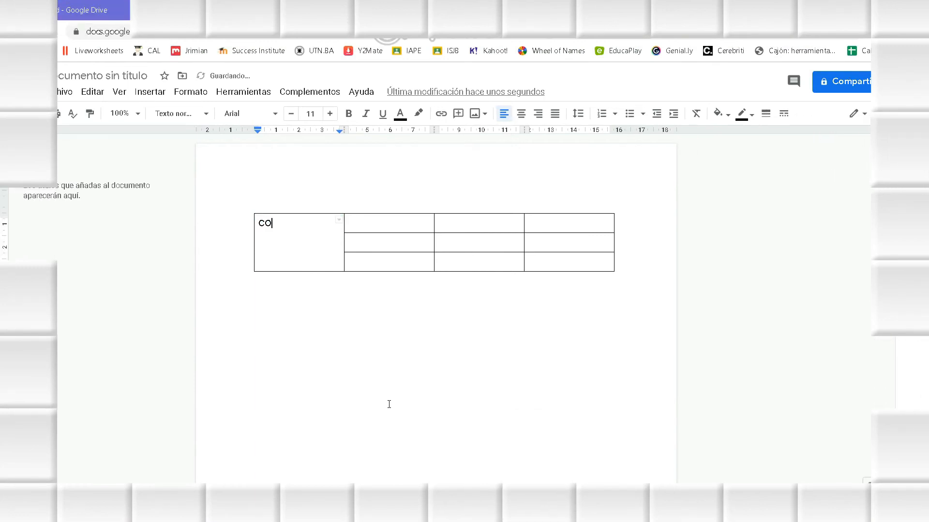
type("MPUTADORAS")
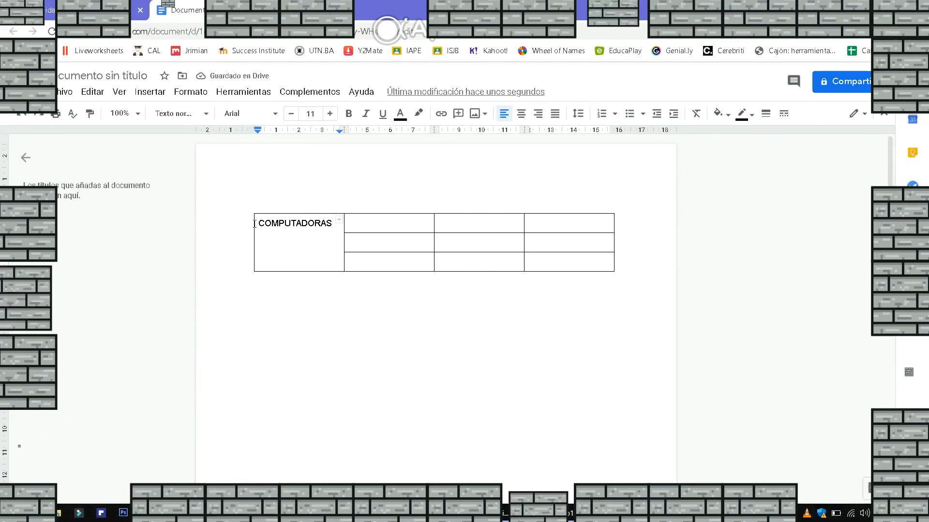
Set the vertical cell alignment of the COMPUTADORAS cell to Medio in the table properties.
left_click_drag(258, 224, 331, 224)
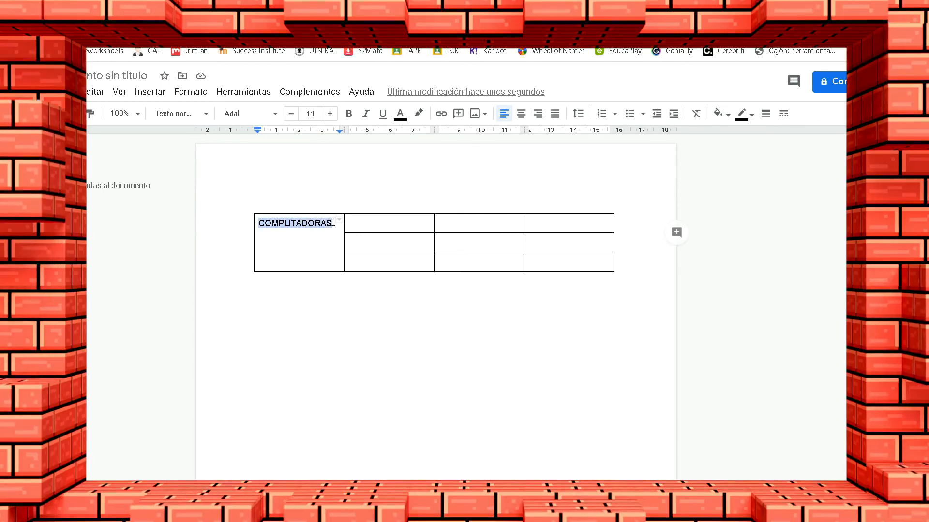
right_click(330, 223)
scroll(434, 361, "down", 1)
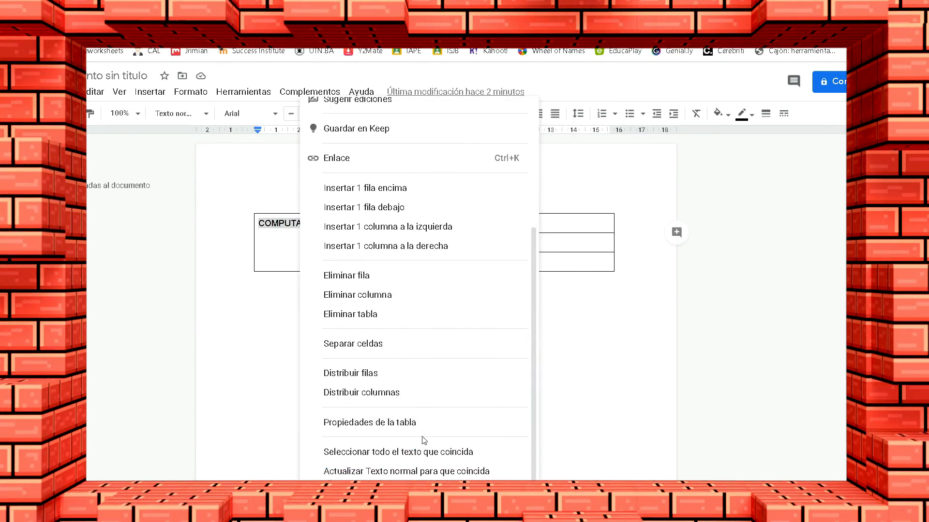
left_click(394, 422)
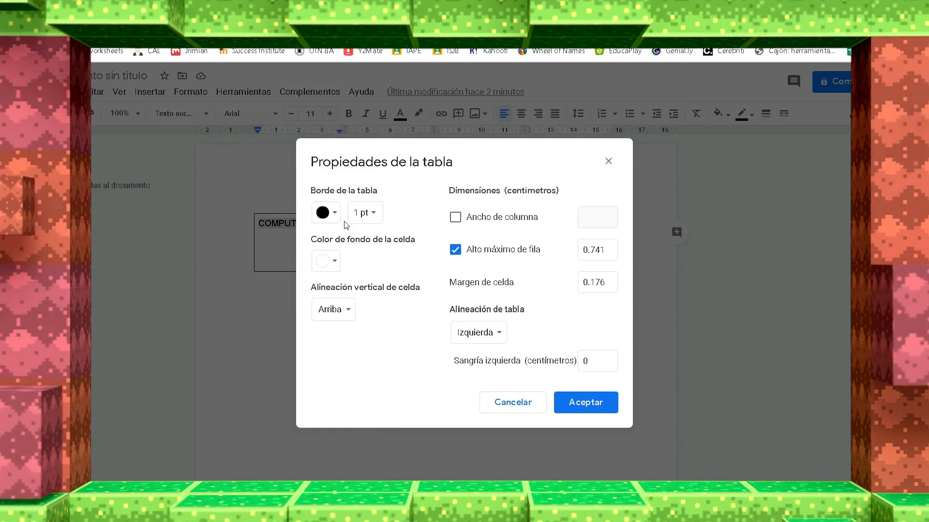
left_click(348, 320)
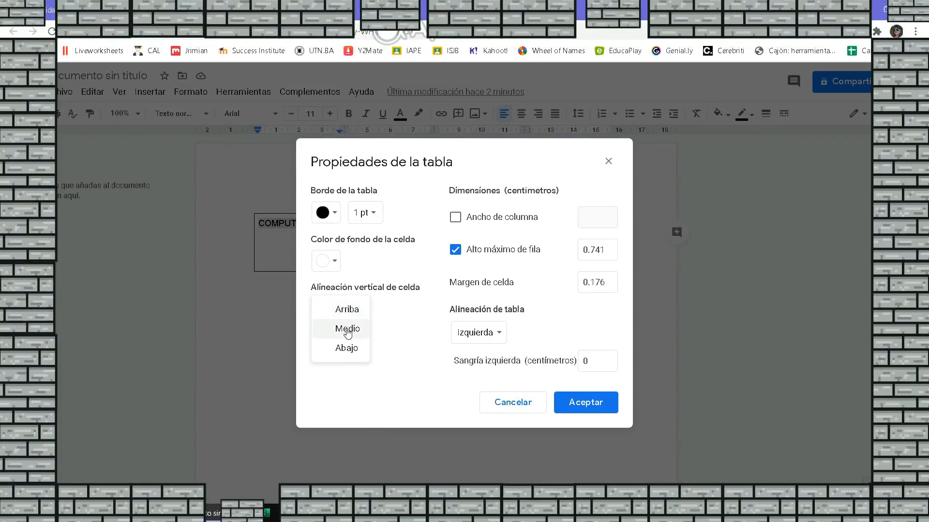
left_click(346, 328)
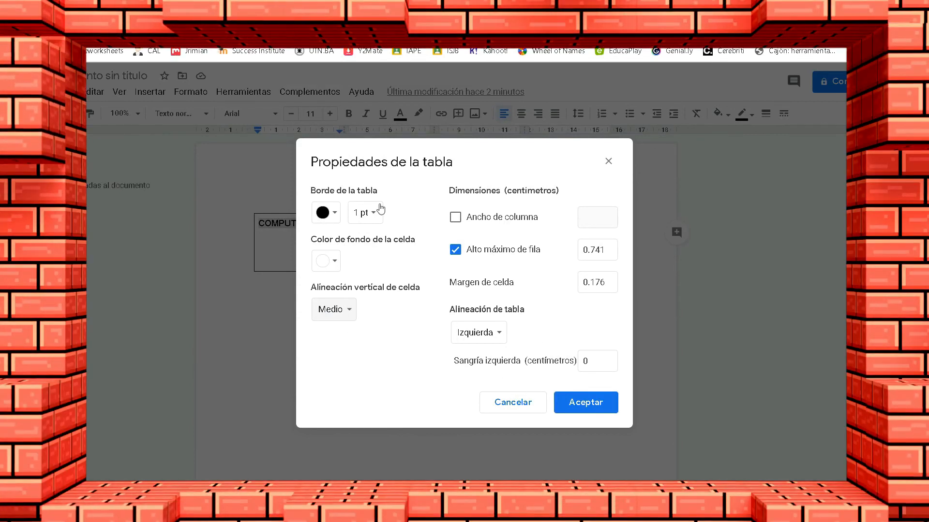
Set the table border colour to red and the cell background to light teal, and apply the table properties.
left_click(337, 214)
left_click(338, 252)
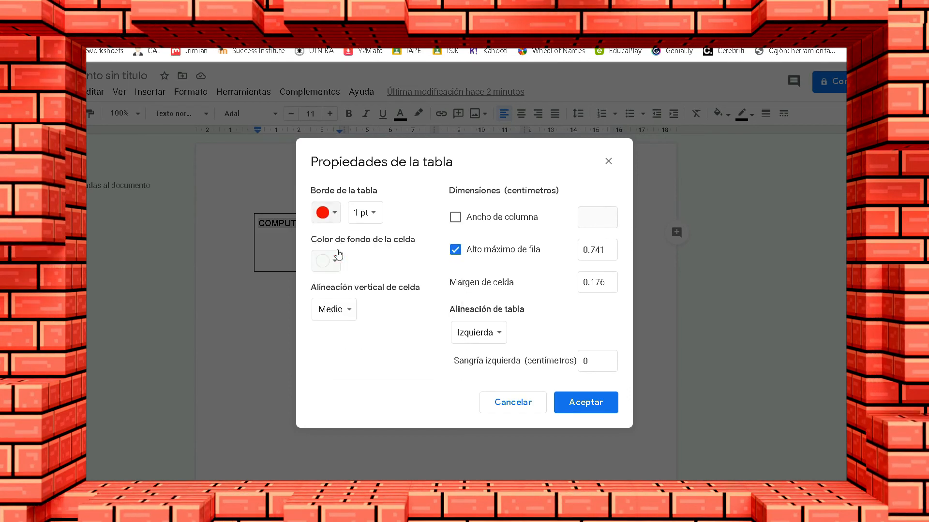
left_click(338, 255)
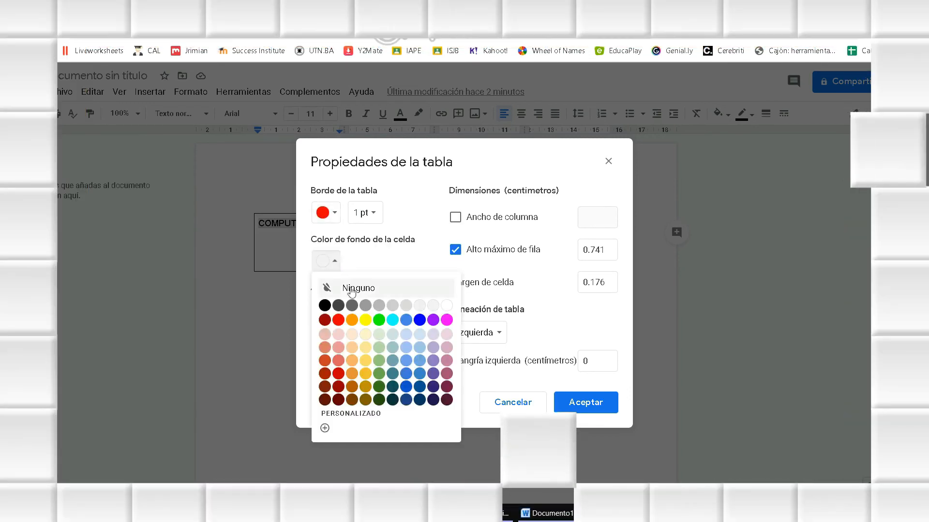
left_click(397, 352)
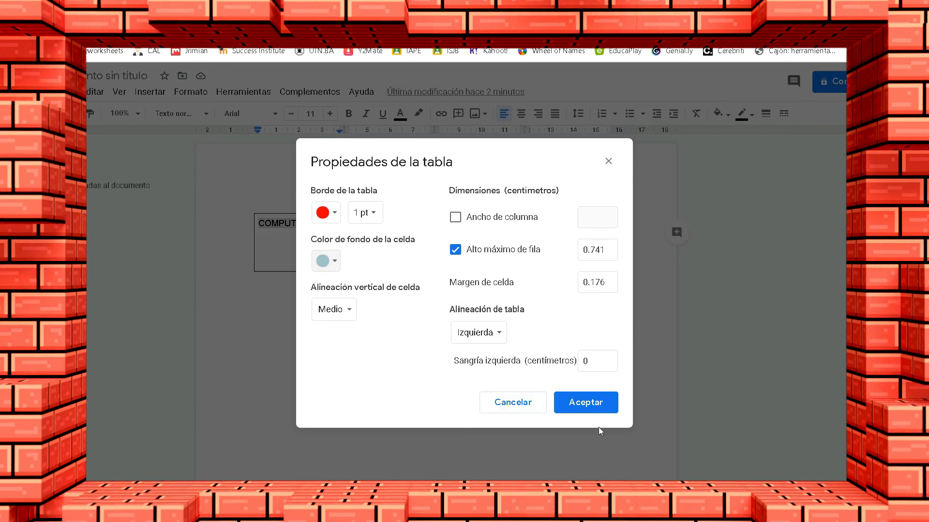
left_click(587, 403)
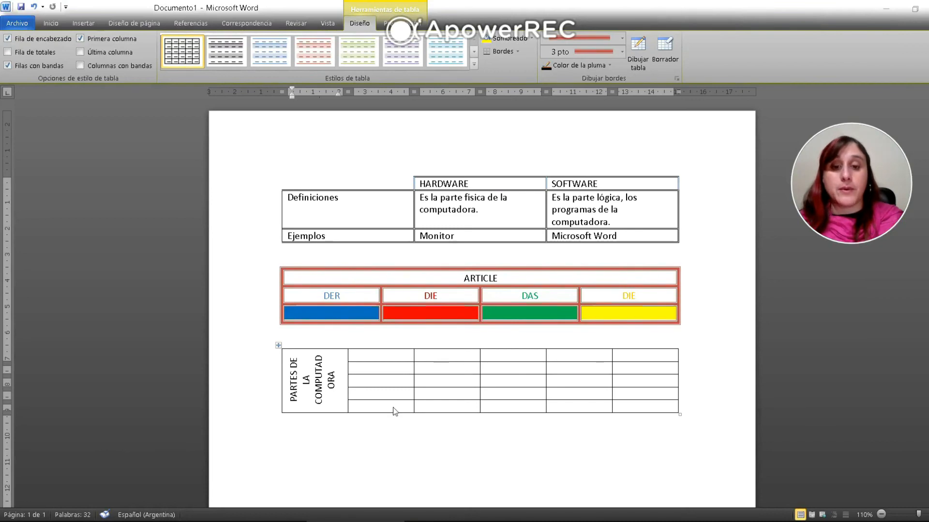
Narrow the PARTES DE LA COMPUTADORA column of the third table to about 1.5 cm by moving its inner border.
left_click(350, 378)
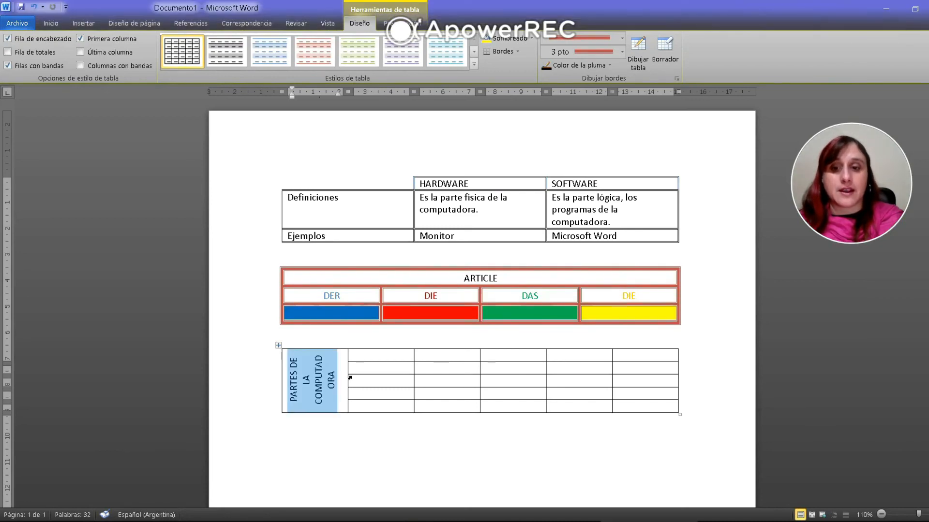
left_click_drag(348, 367, 320, 370)
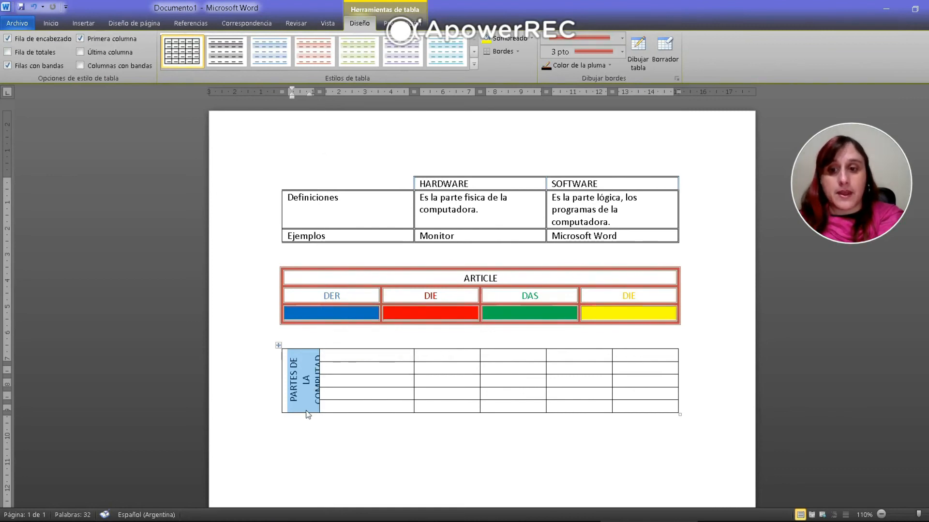
mouse_move(306, 410)
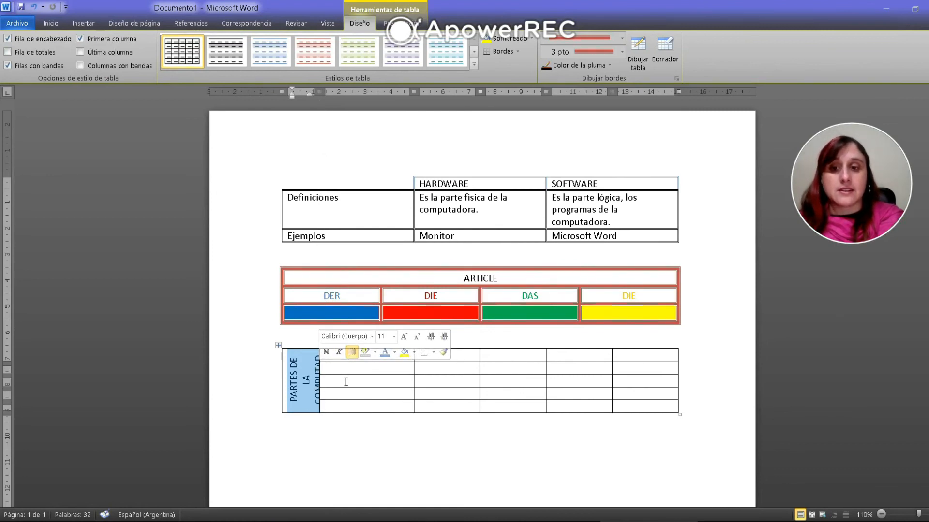
left_click(346, 382)
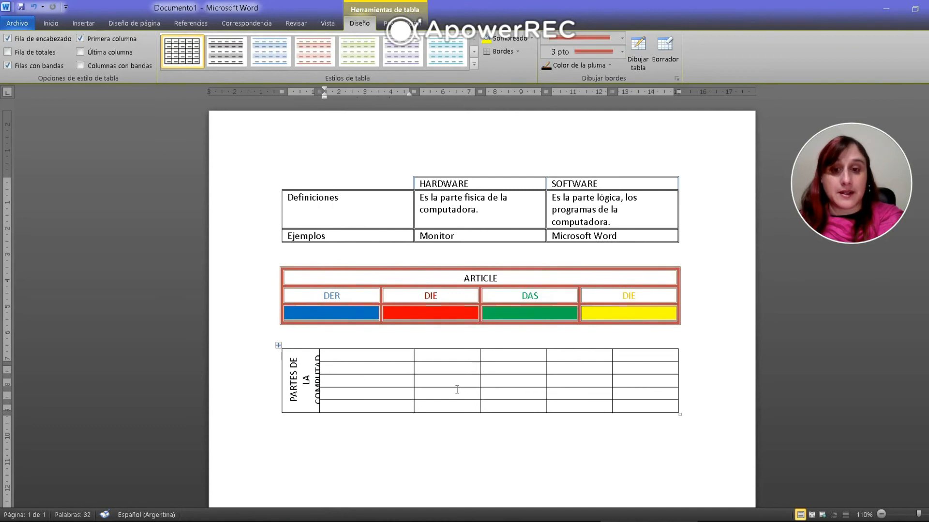
Merge the third to fifth cells in the top row of the PARTES DE LA COMPUTADORA table, and undo the merge.
left_click_drag(444, 357, 571, 362)
right_click(571, 363)
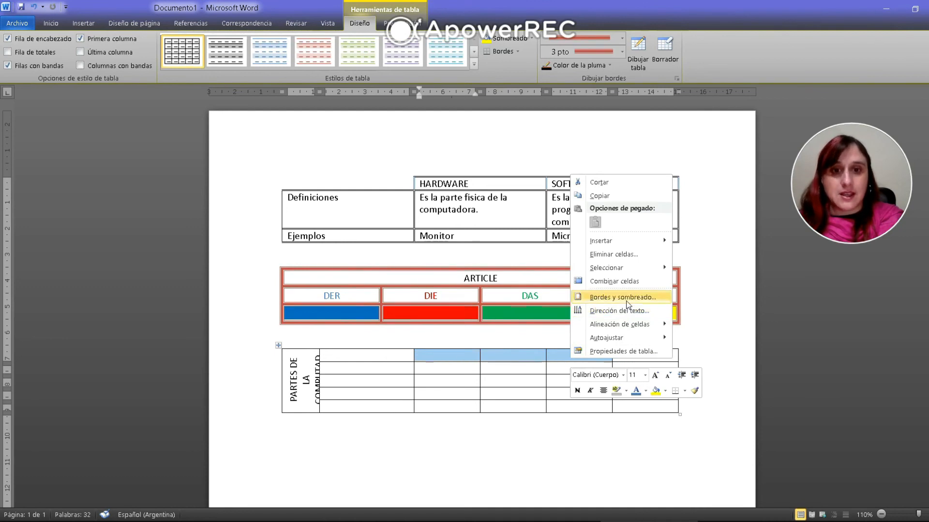
left_click(621, 281)
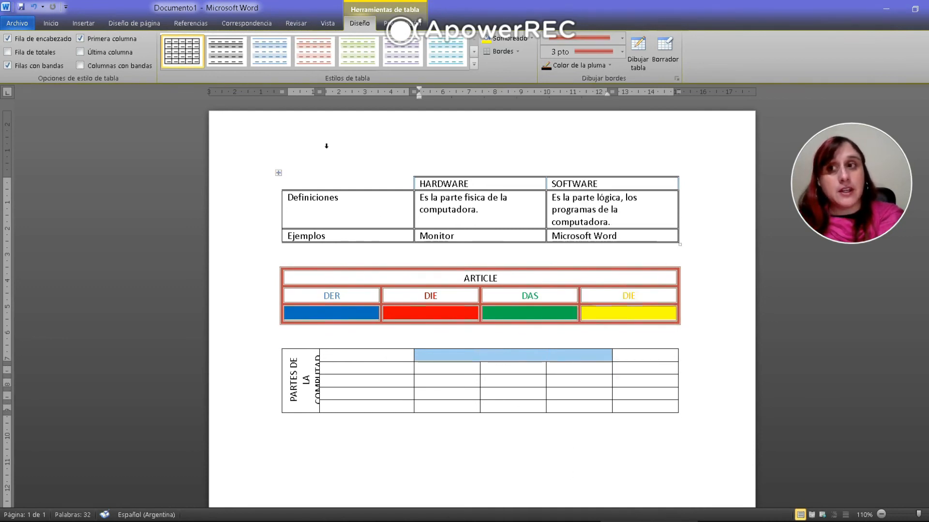
left_click(34, 10)
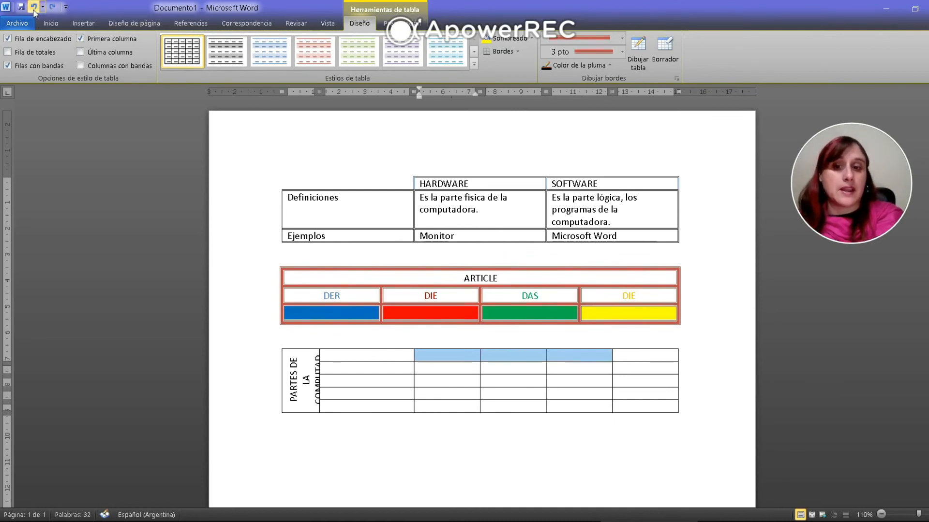